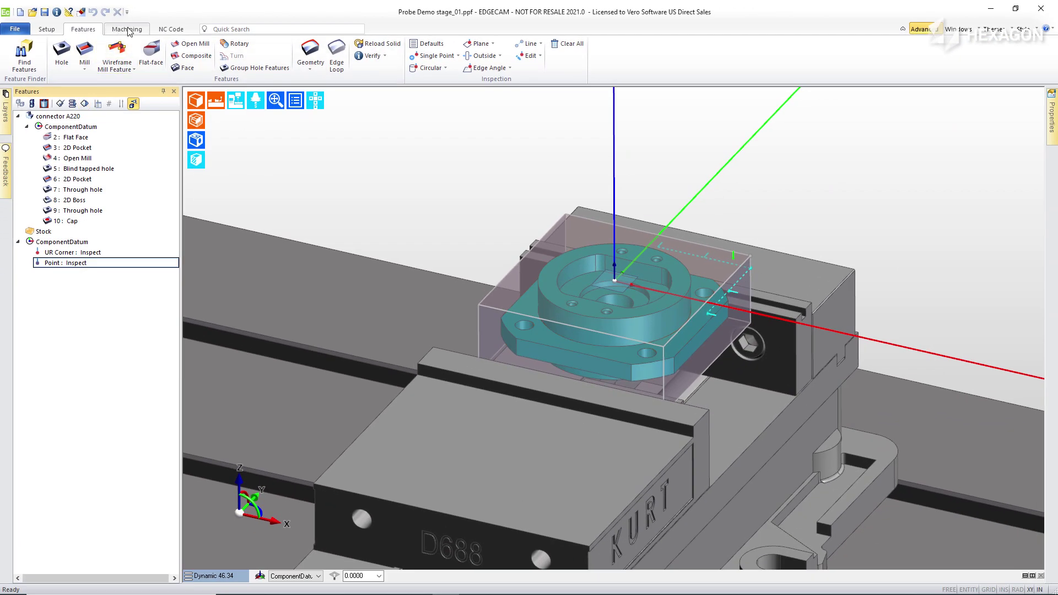
# - Load the Renishaw OMP 3mm stylus probe from the tool store into the machining sequence
pyautogui.click(127, 30)
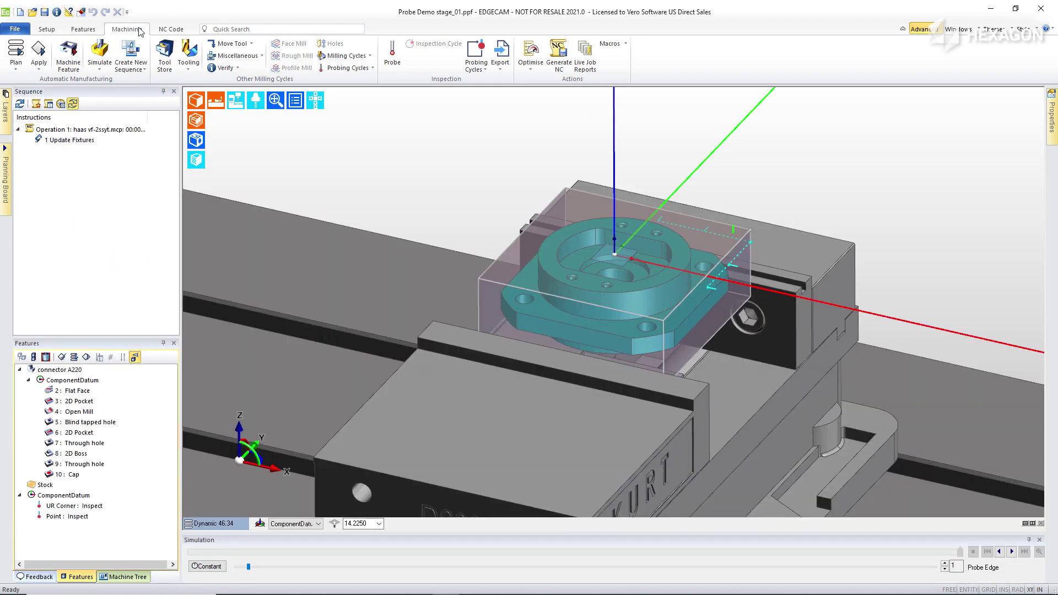
pyautogui.click(164, 55)
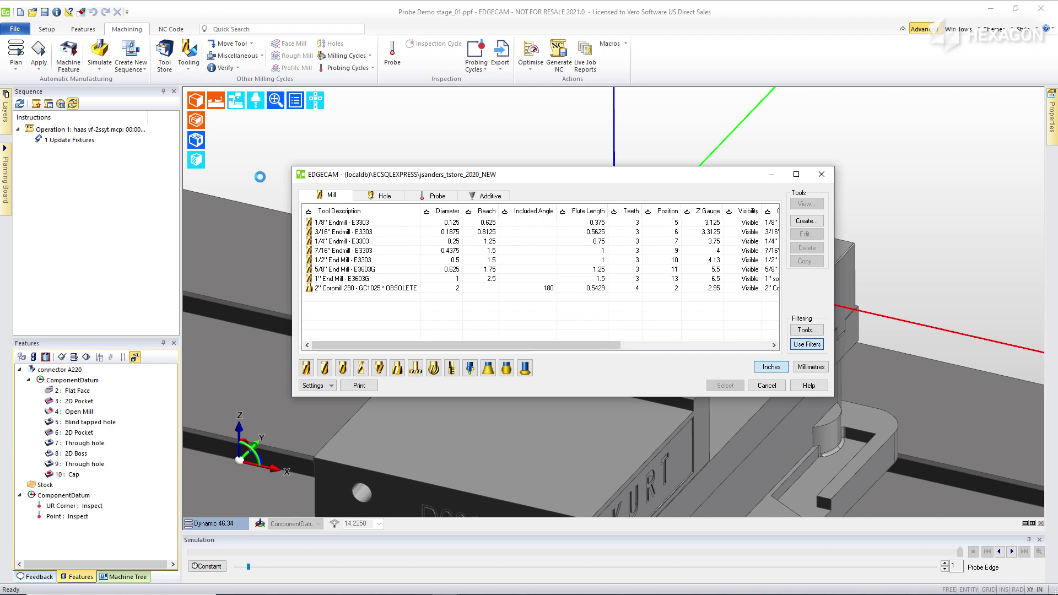
pyautogui.click(428, 197)
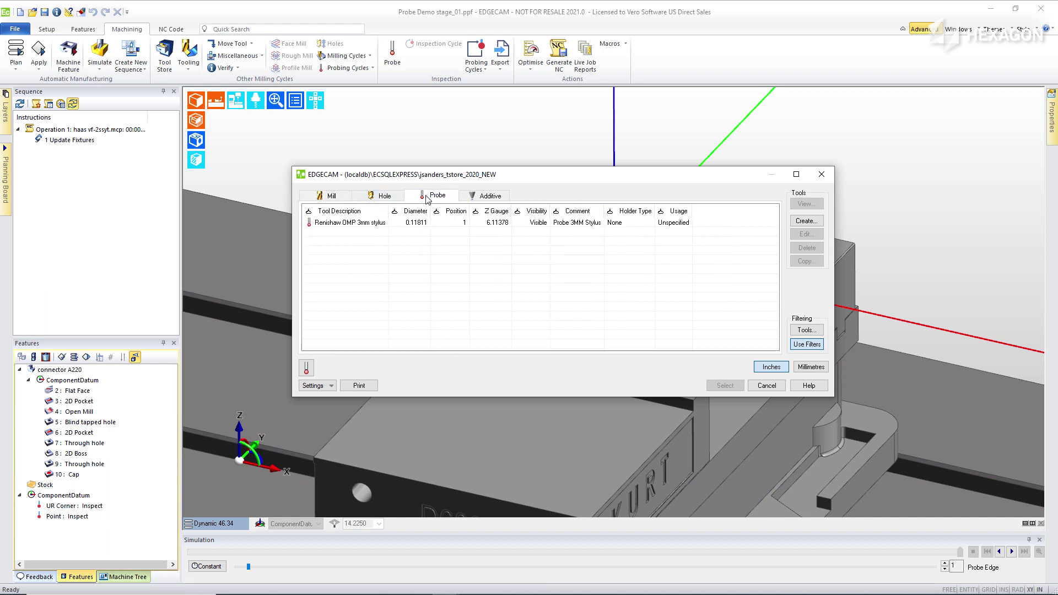
pyautogui.click(327, 224)
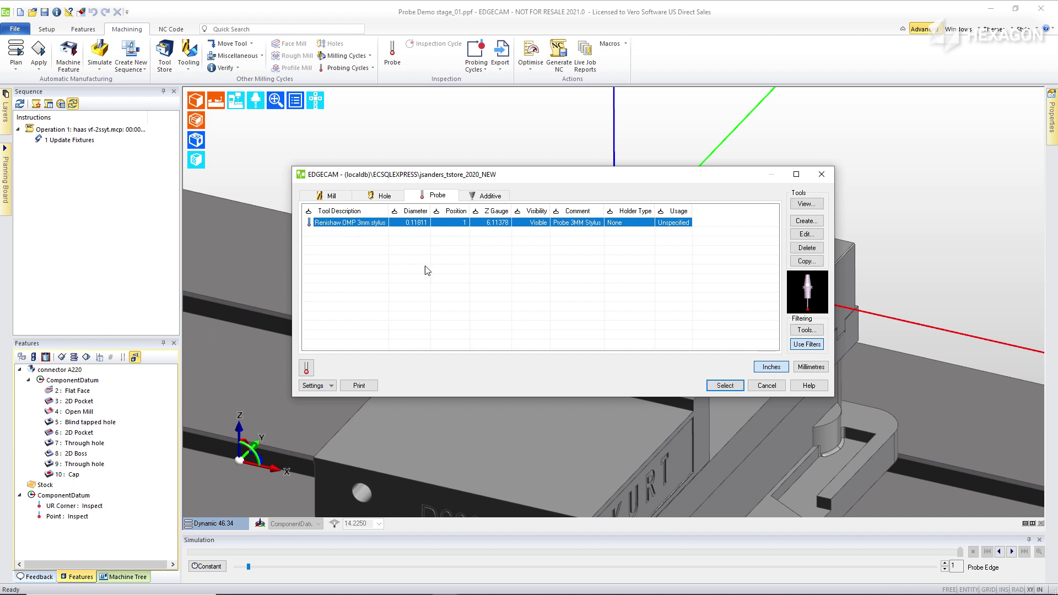
pyautogui.click(727, 386)
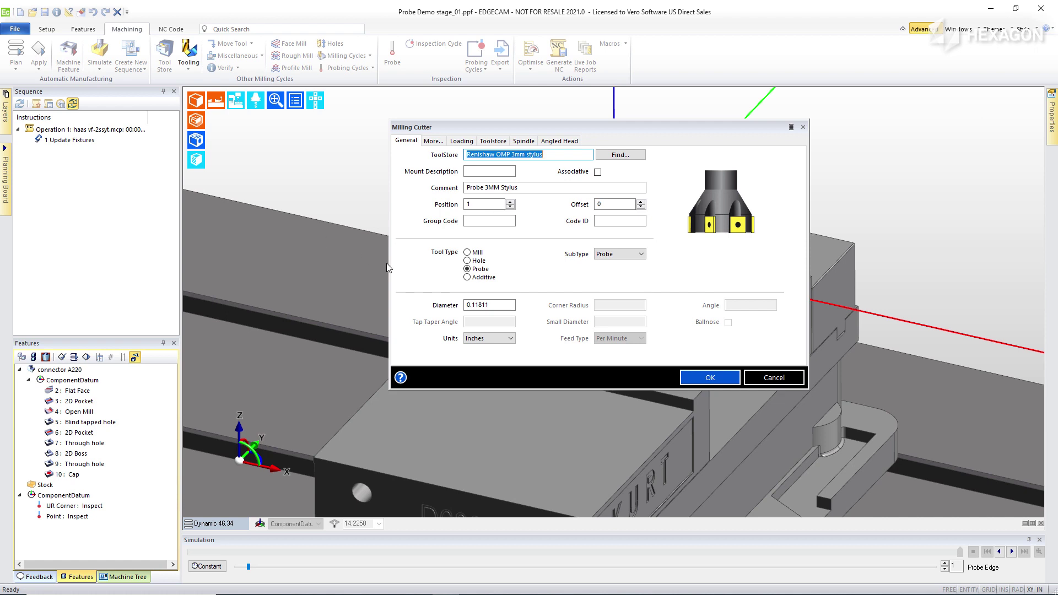
pyautogui.click(707, 378)
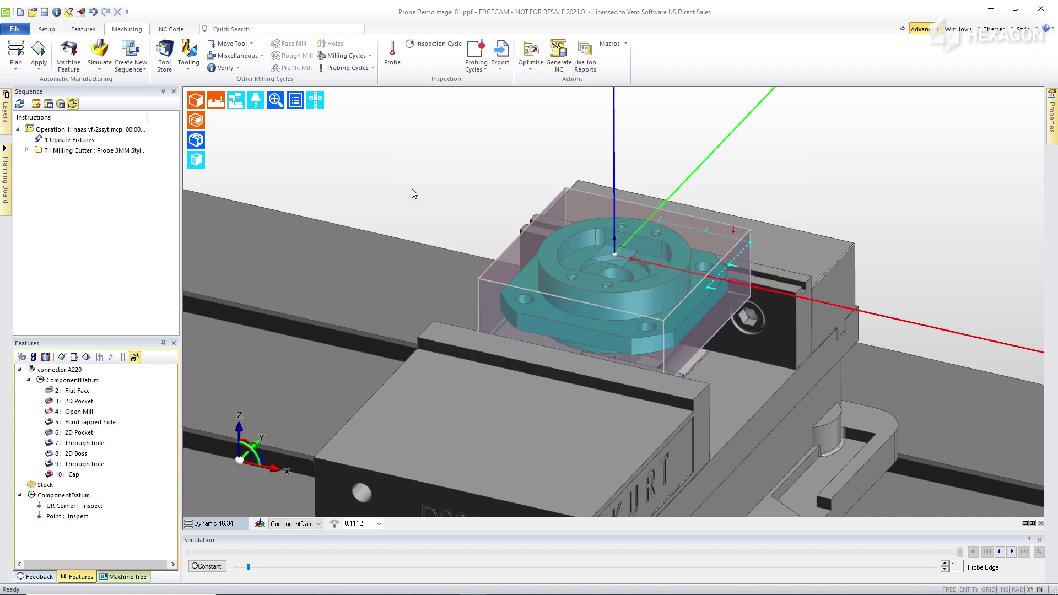
# - Add a Probe Edge cycle on the UR Corner inspection feature, using the Update Work Datum function and work datum G54
pyautogui.click(474, 69)
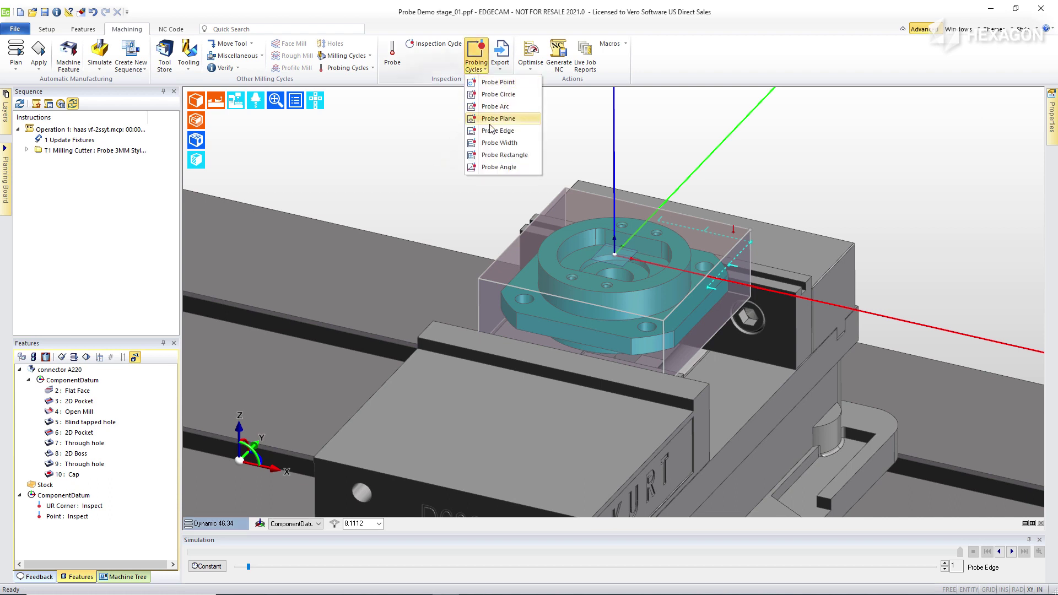
pyautogui.click(475, 167)
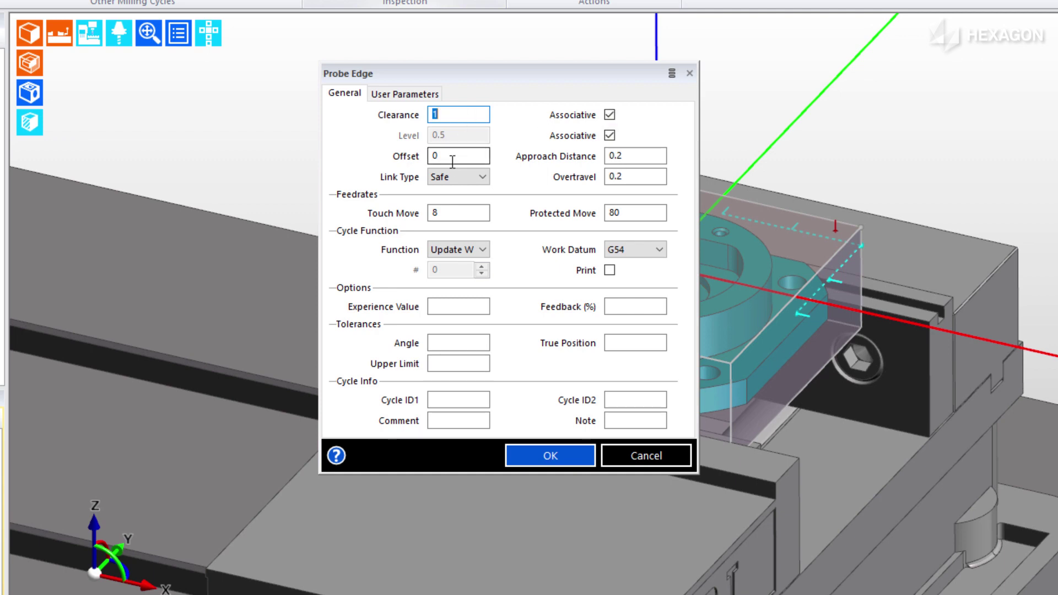
pyautogui.click(628, 155)
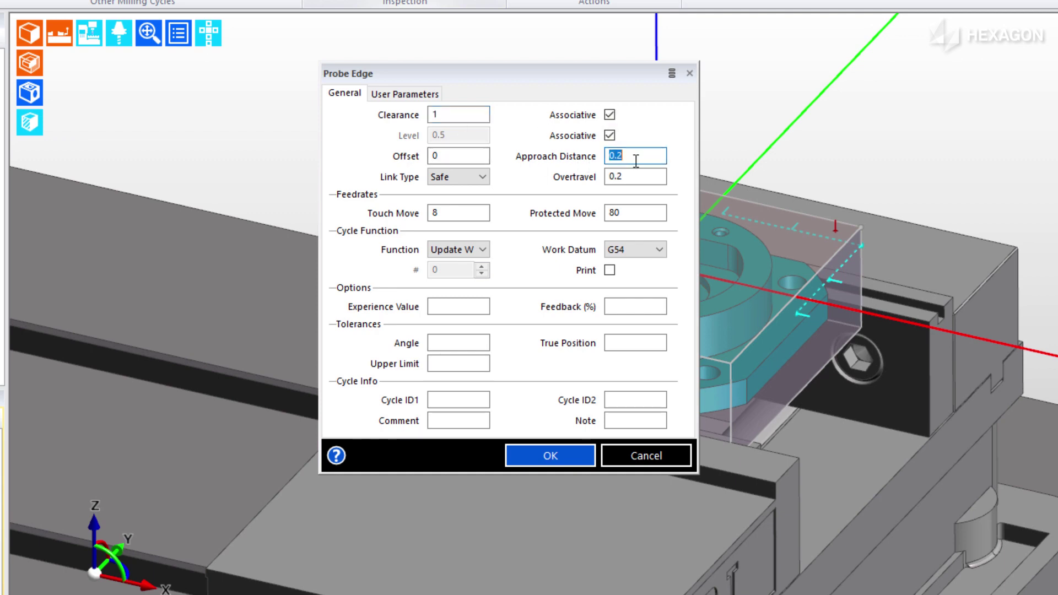
pyautogui.click(635, 174)
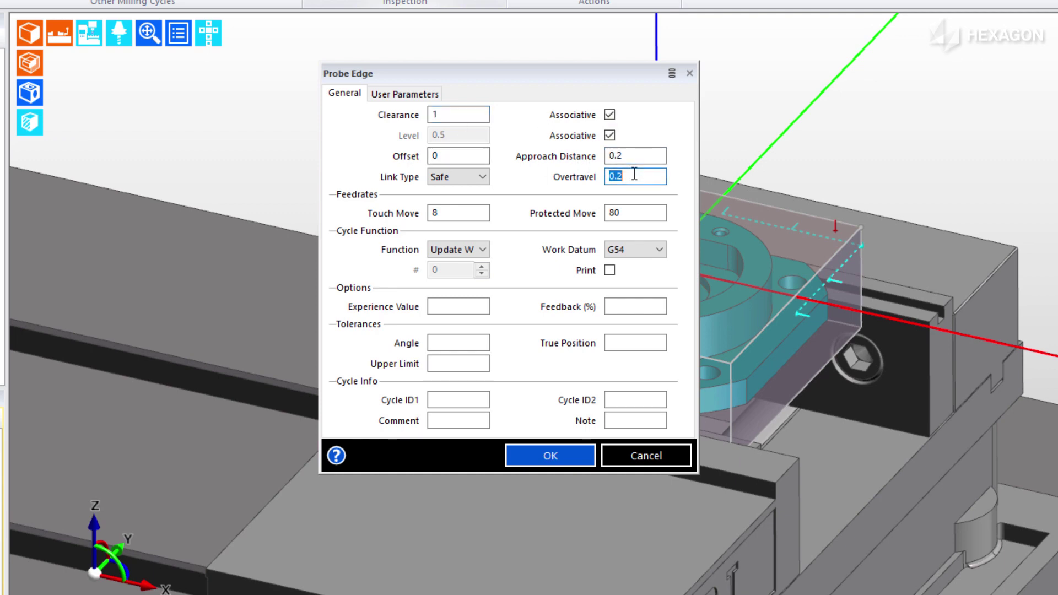
pyautogui.click(458, 250)
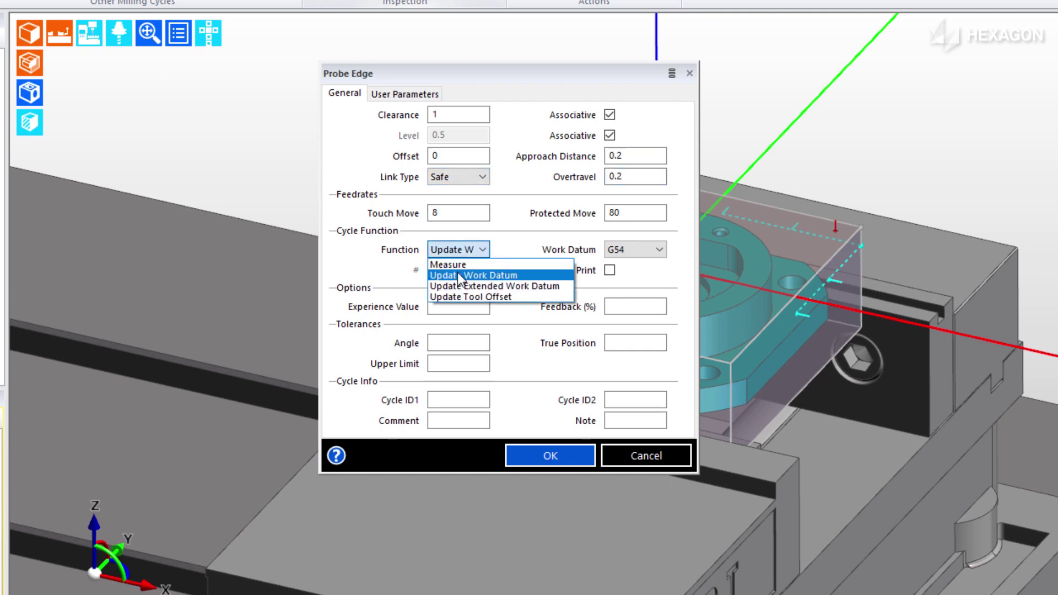
pyautogui.click(459, 275)
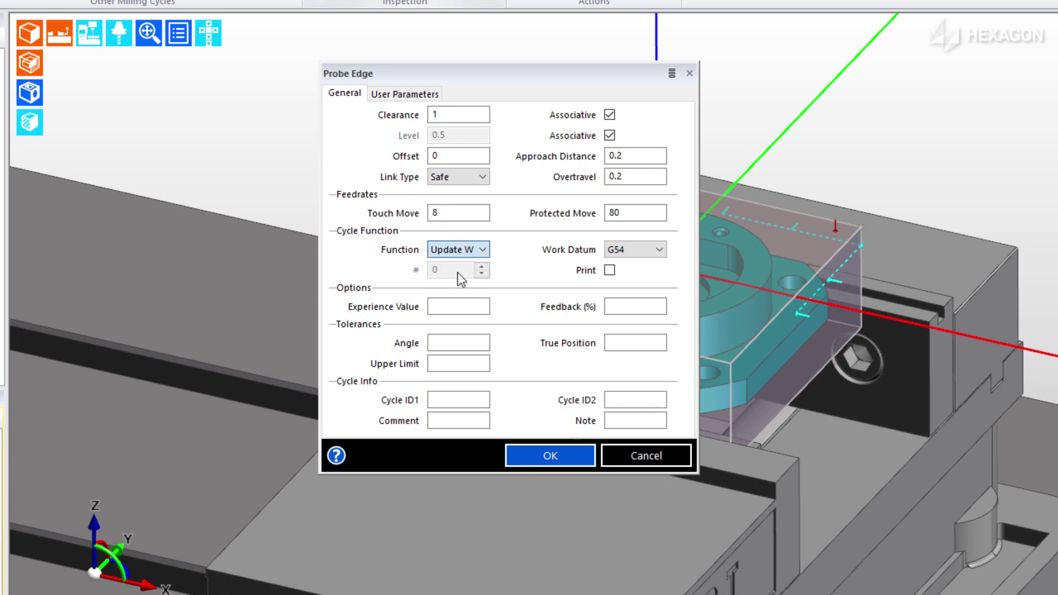
pyautogui.click(620, 250)
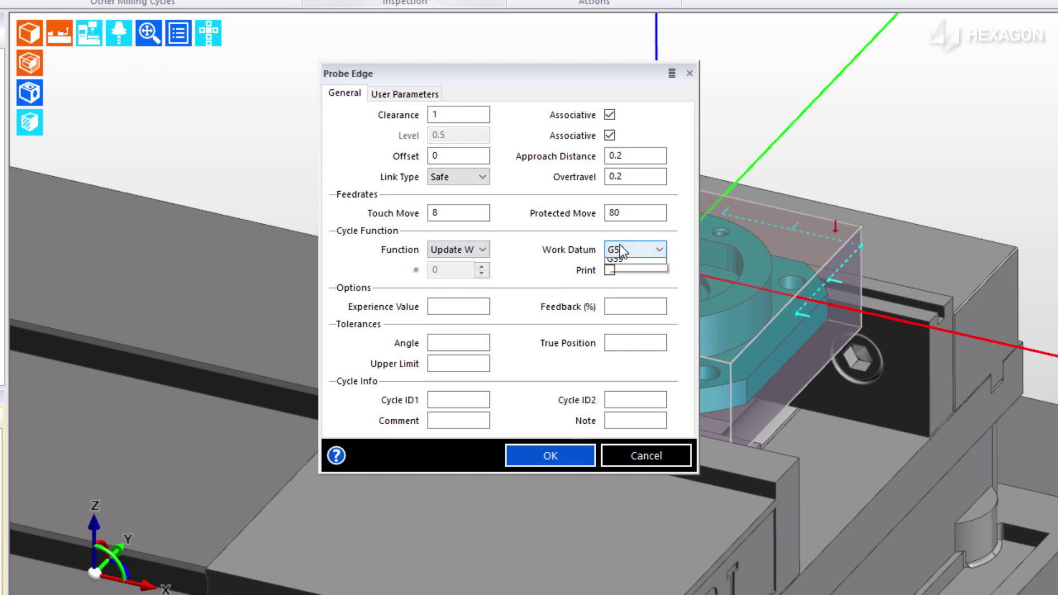
pyautogui.click(537, 246)
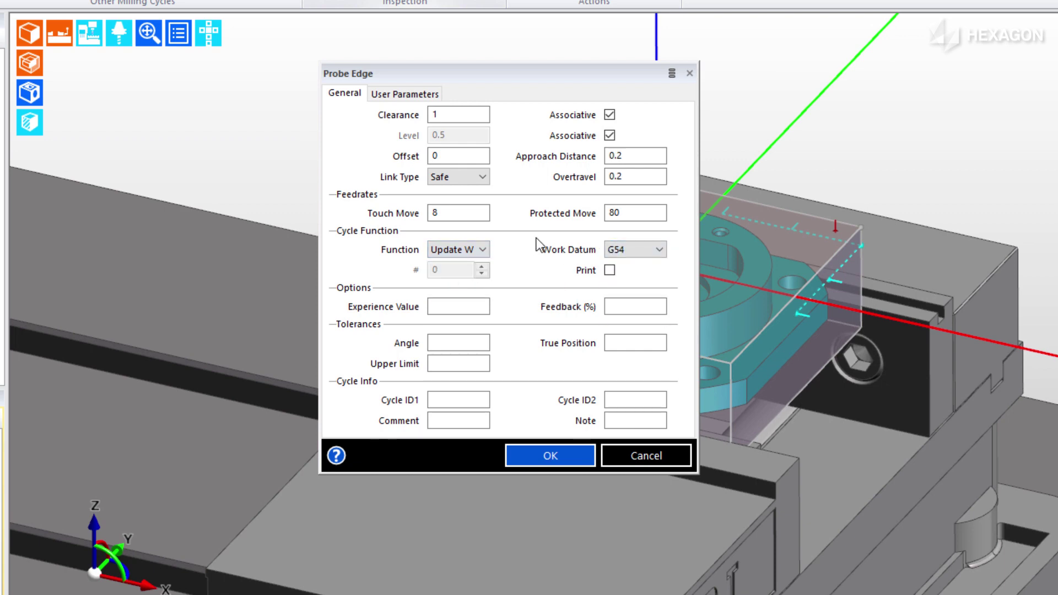
pyautogui.click(550, 461)
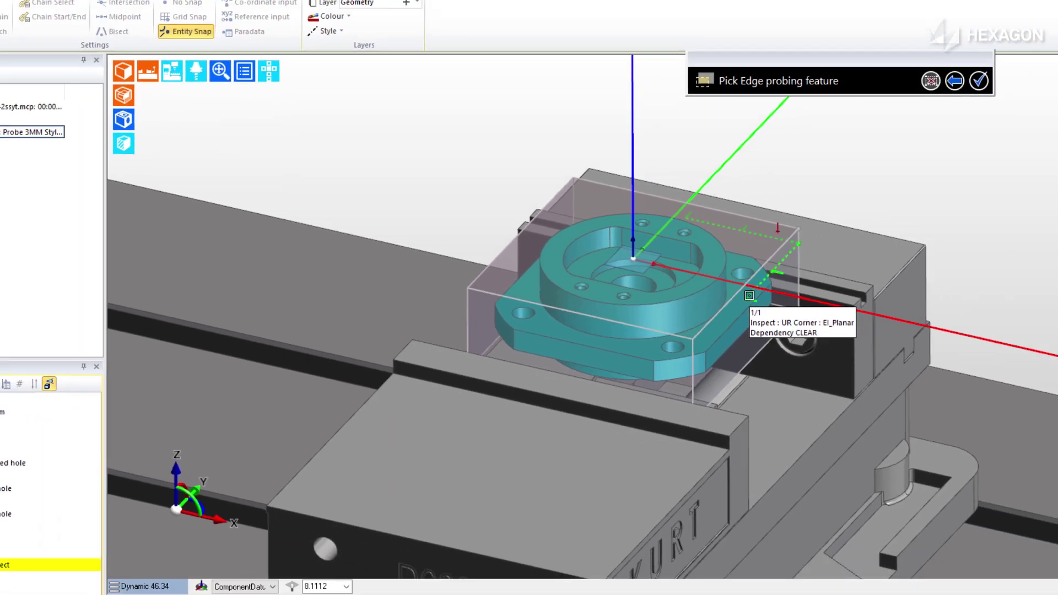
pyautogui.click(800, 309)
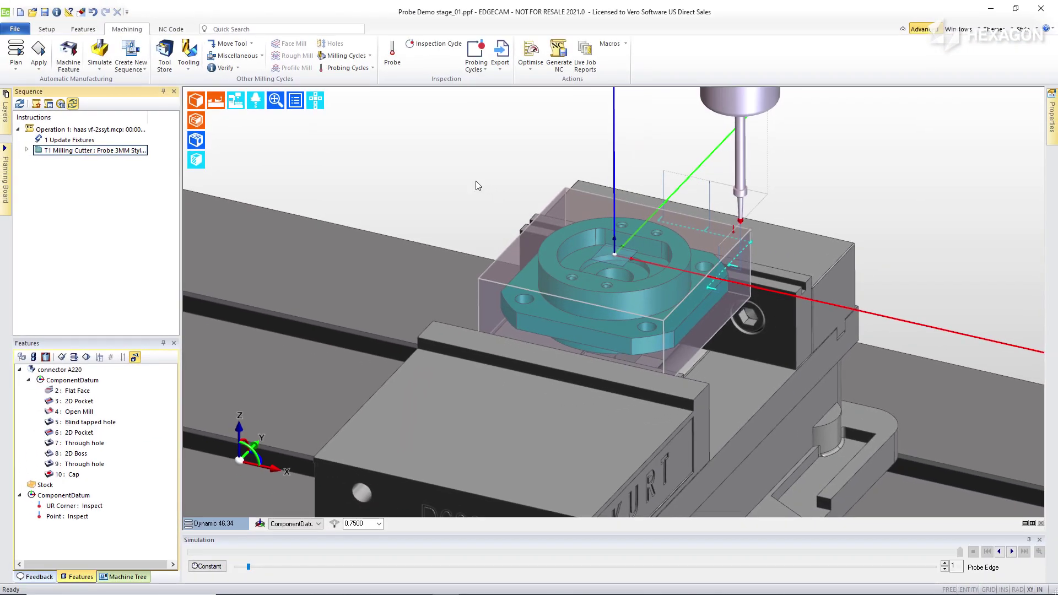
pyautogui.click(26, 149)
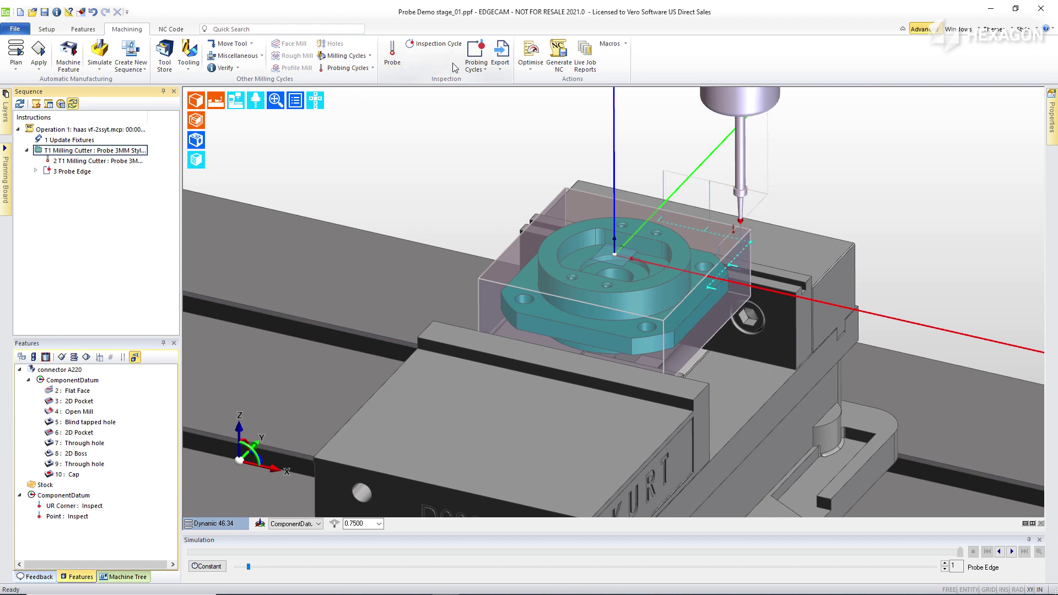
# - Add a Probe Point cycle on the Point inspection feature with its default settings
pyautogui.click(476, 65)
pyautogui.click(478, 83)
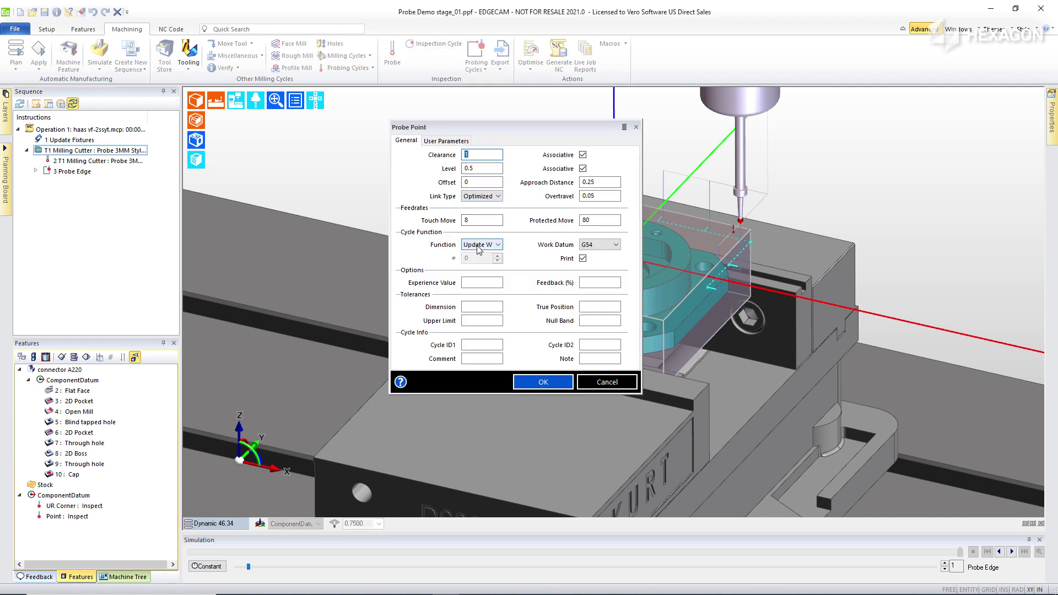
pyautogui.click(548, 382)
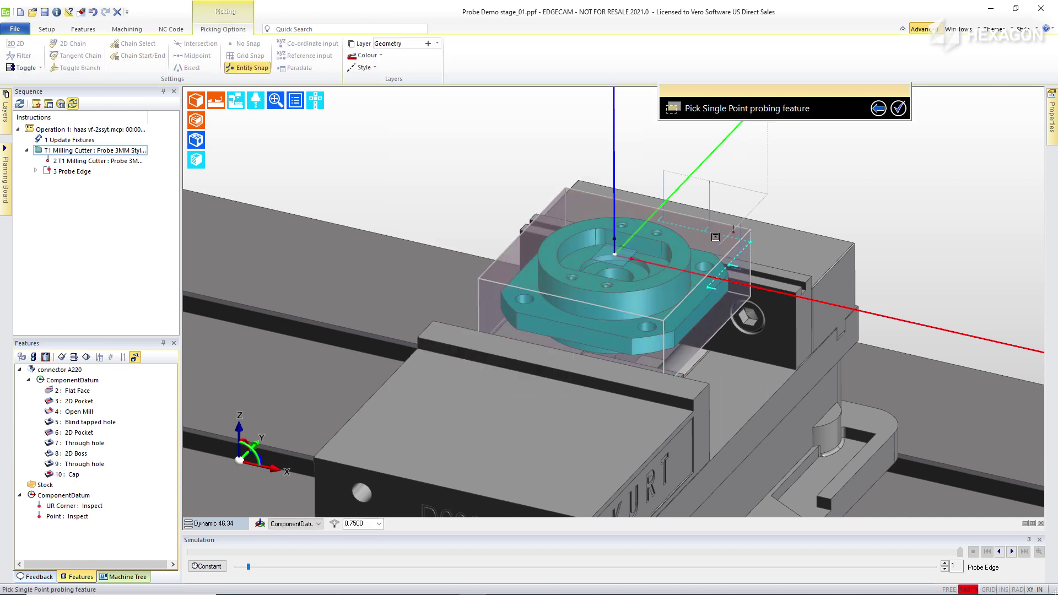
pyautogui.click(733, 231)
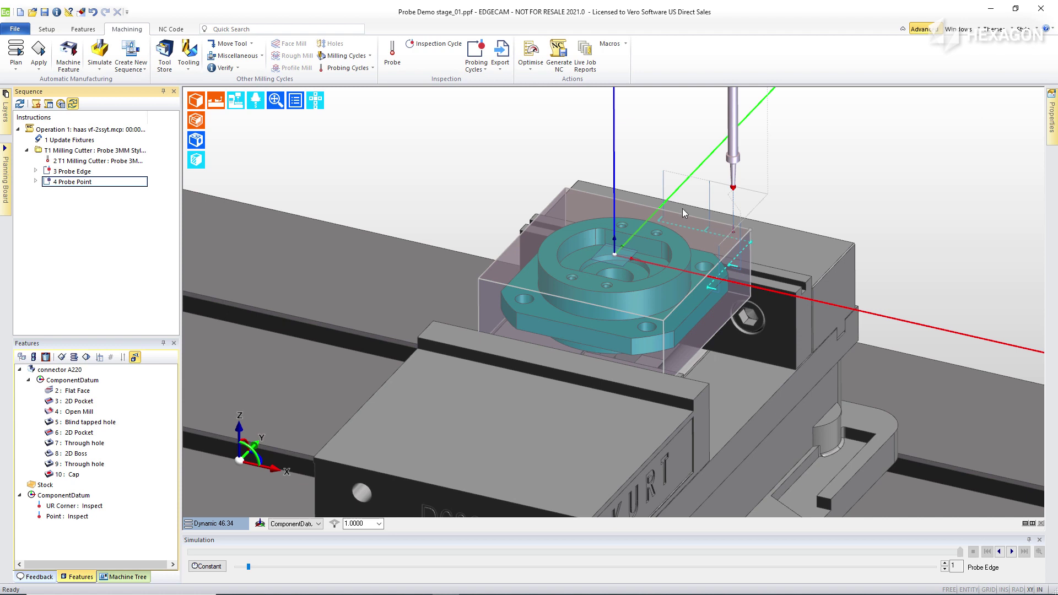
# - Generate the NC code as mill1.nc with the job name cleared, review it and close the editor
pyautogui.click(559, 56)
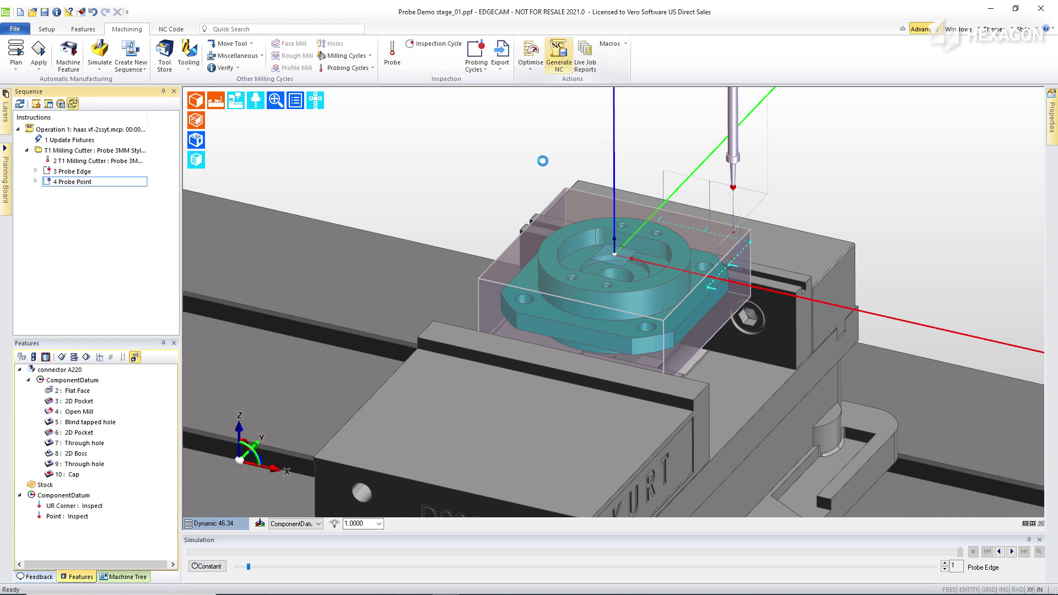
pyautogui.tripleClick(558, 193)
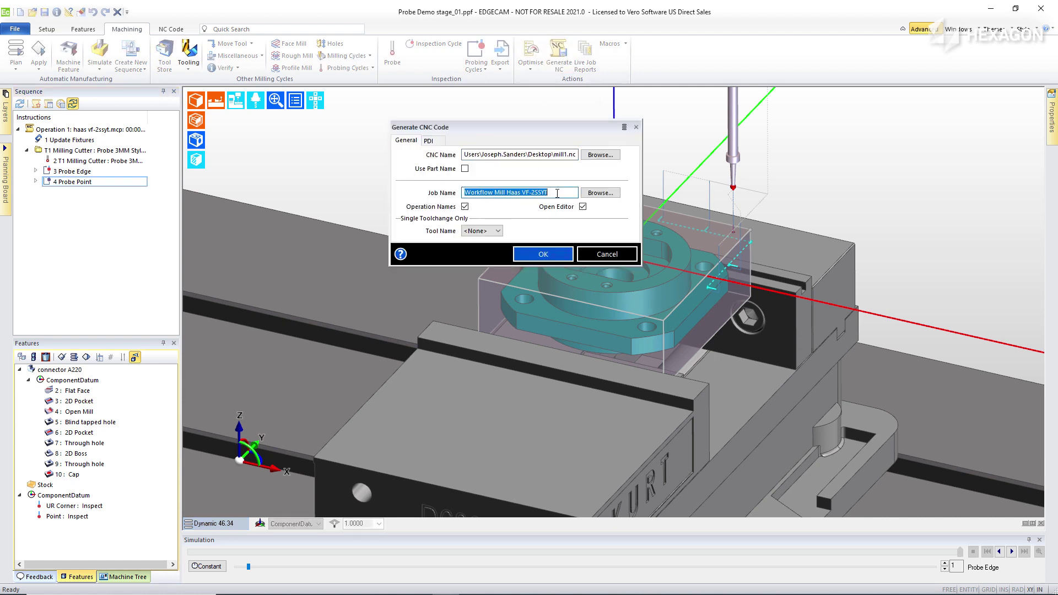
pyautogui.press('BackSpace')
pyautogui.click(547, 255)
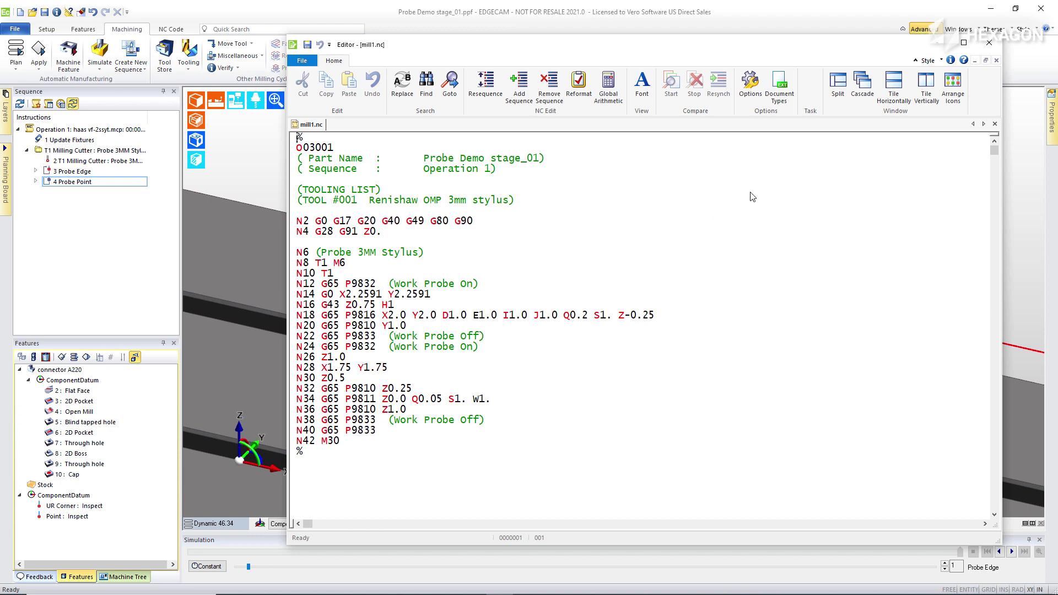
pyautogui.click(990, 44)
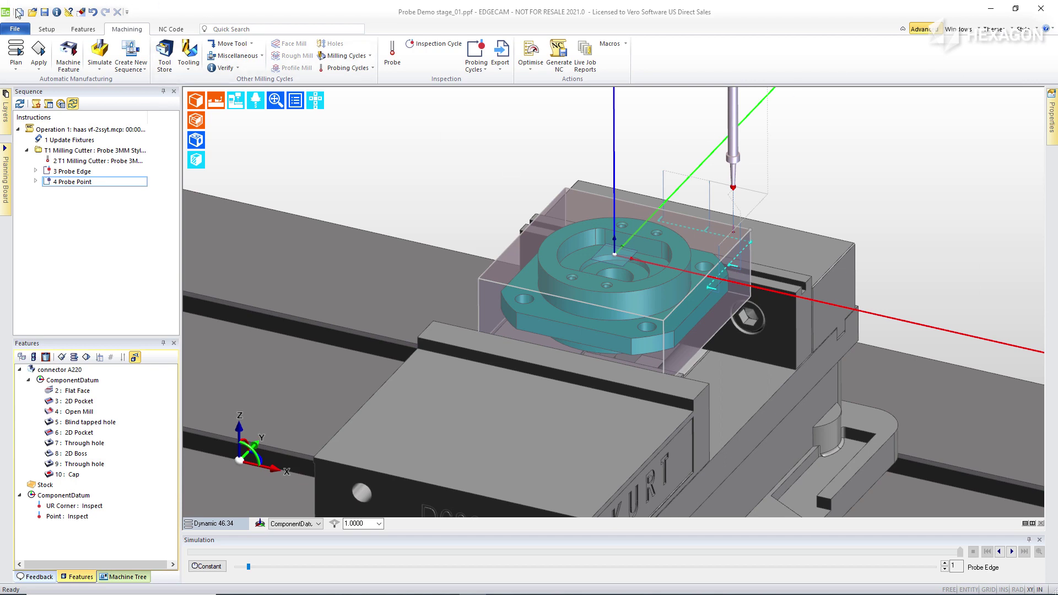
# - Open the recent file Probe Demo stage_02.ppf without saving the current part, and bring up its machining sequence
pyautogui.click(15, 28)
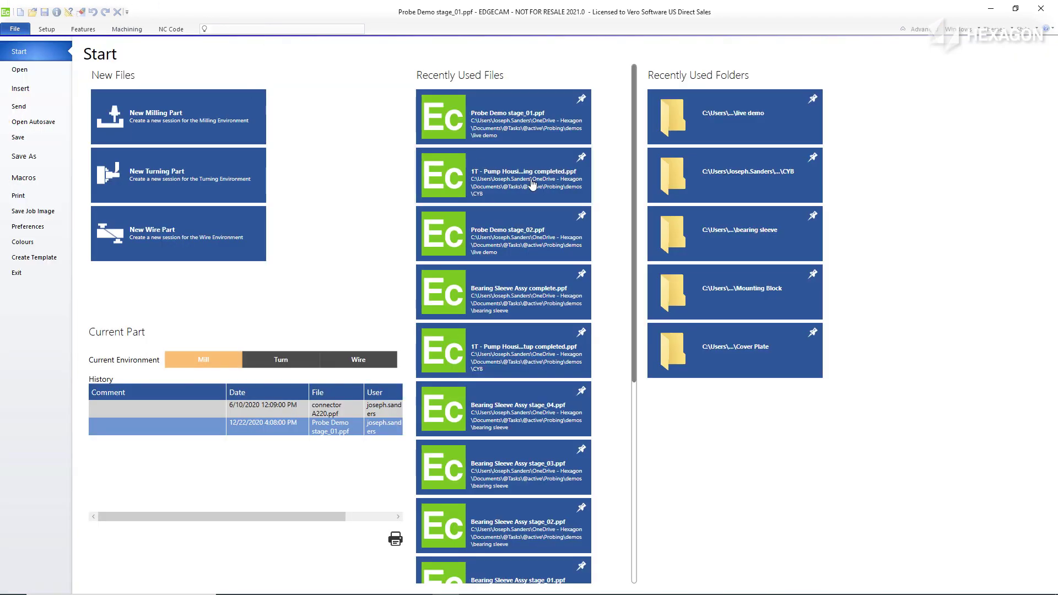
pyautogui.click(535, 236)
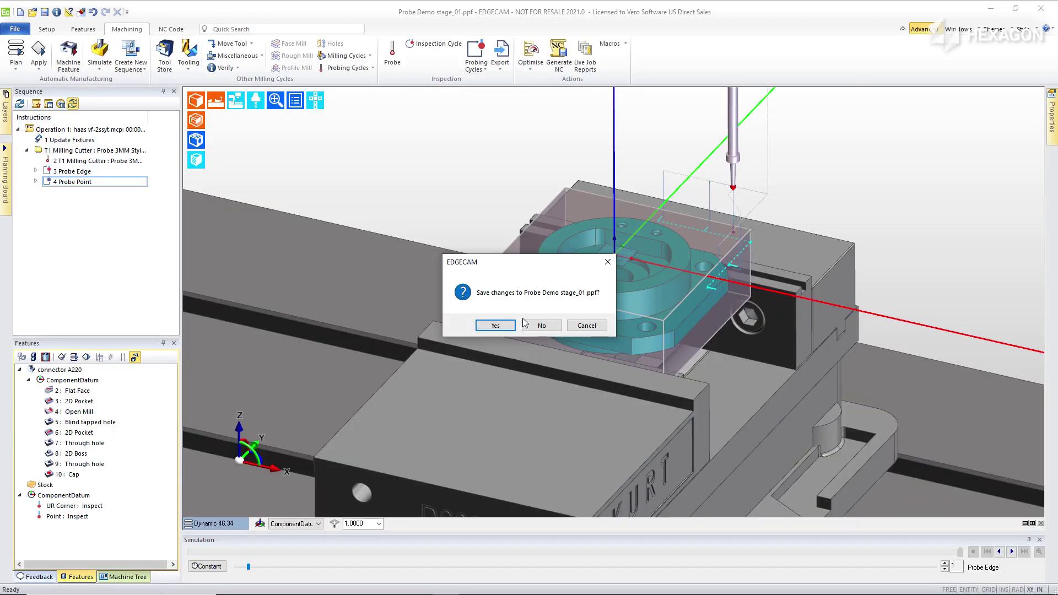
pyautogui.click(539, 326)
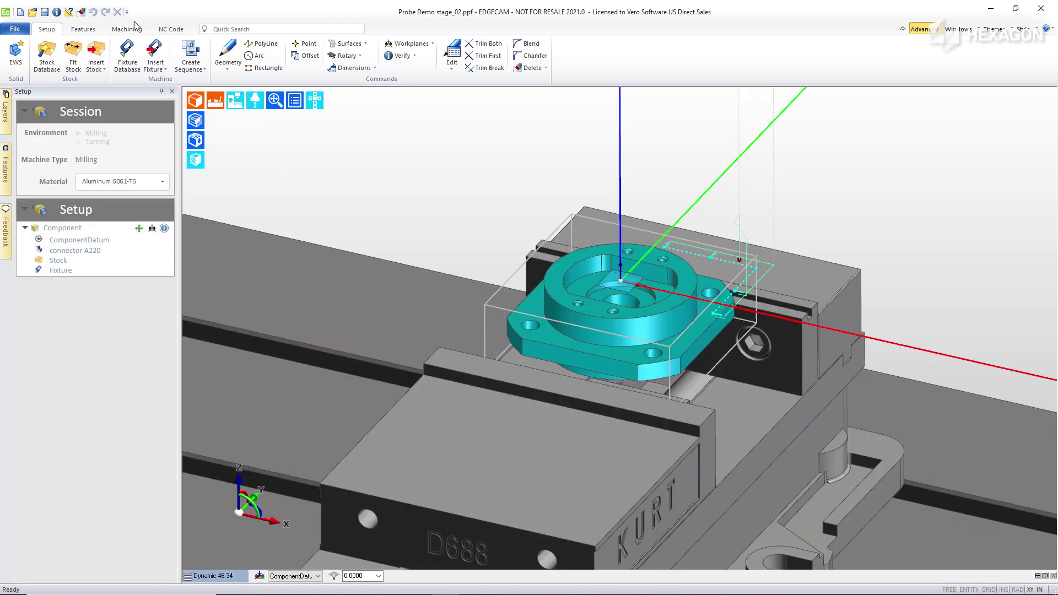
pyautogui.click(131, 29)
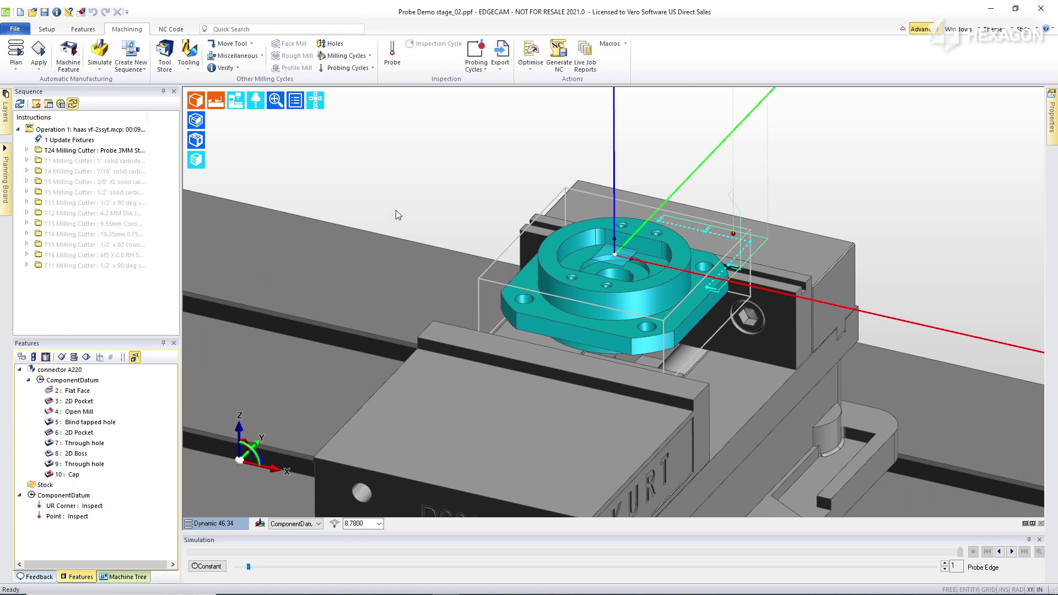
# - Create a Circular inspection feature on the outer cylindrical face of the component's raised boss
pyautogui.click(83, 29)
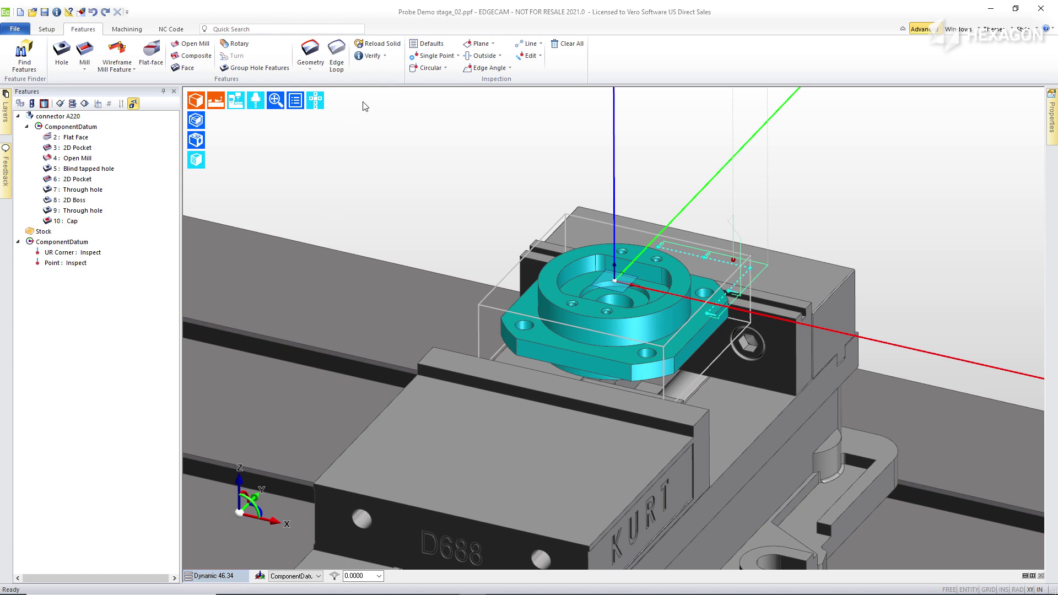
pyautogui.click(428, 68)
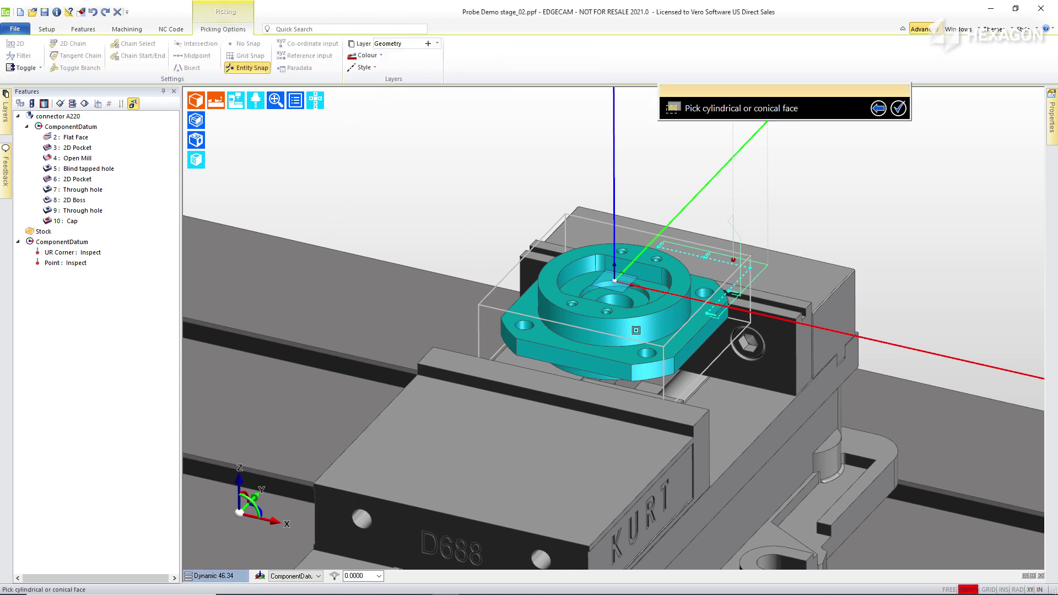
pyautogui.click(637, 330)
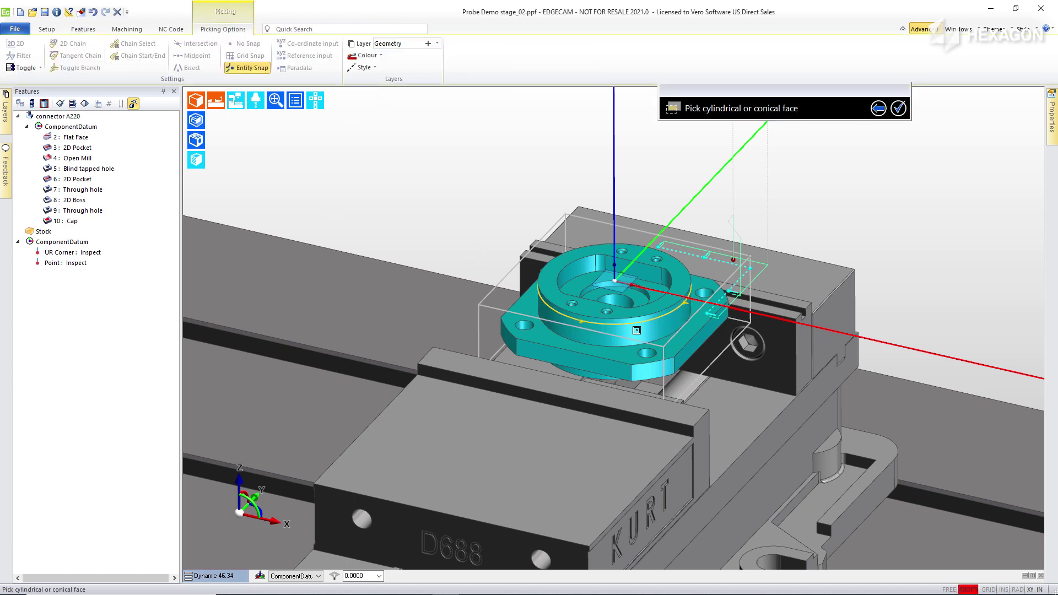
pyautogui.rightClick(637, 330)
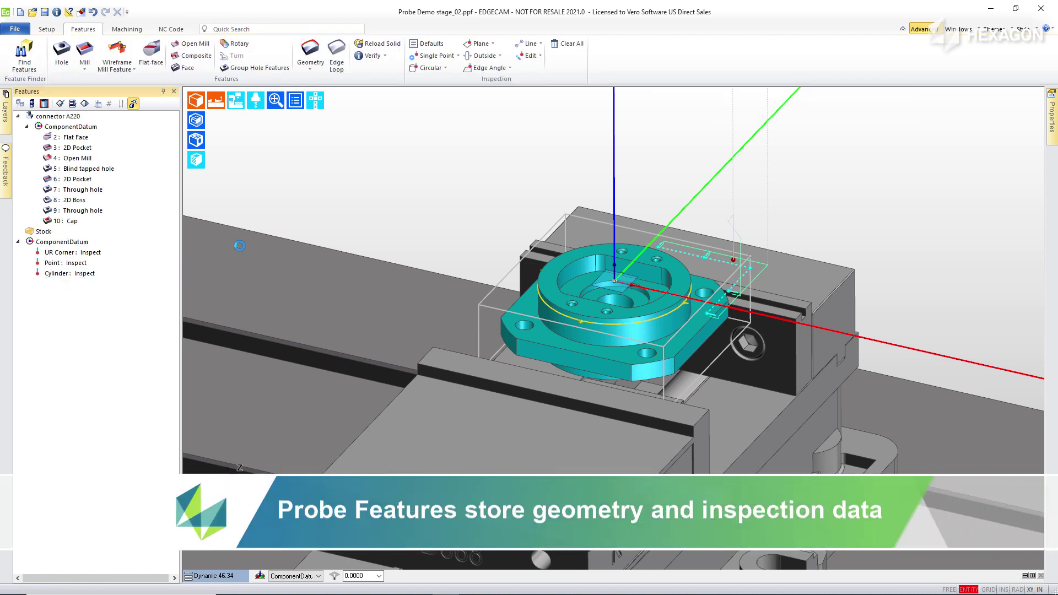
# - Set the Circular inspection feature's centre Z to -0.25 and its roundness tolerance to 0.0004, and accept the settings
pyautogui.click(498, 246)
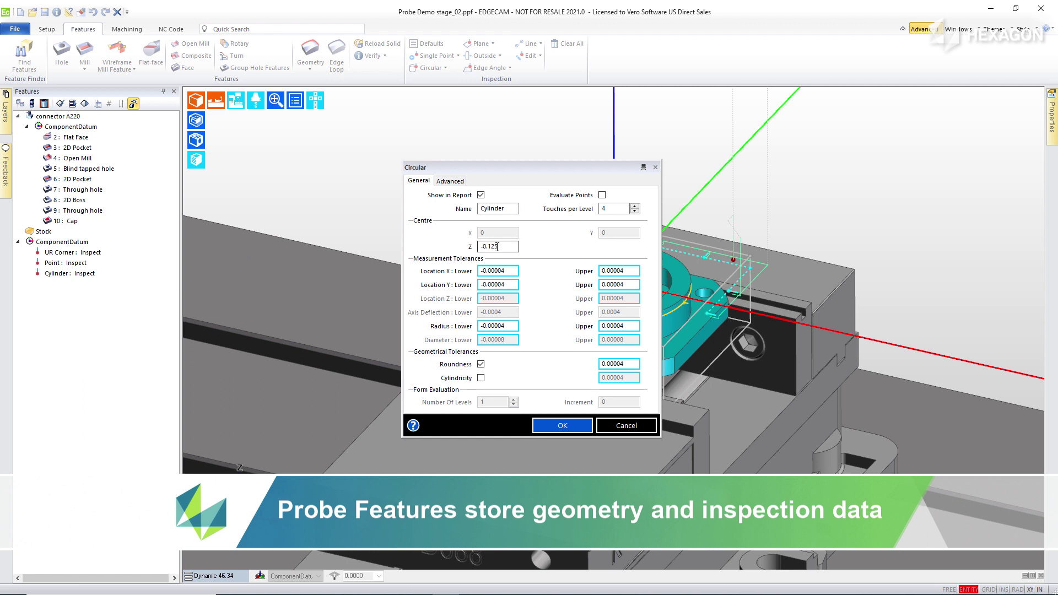
pyautogui.doubleClick(505, 248)
pyautogui.write('-')
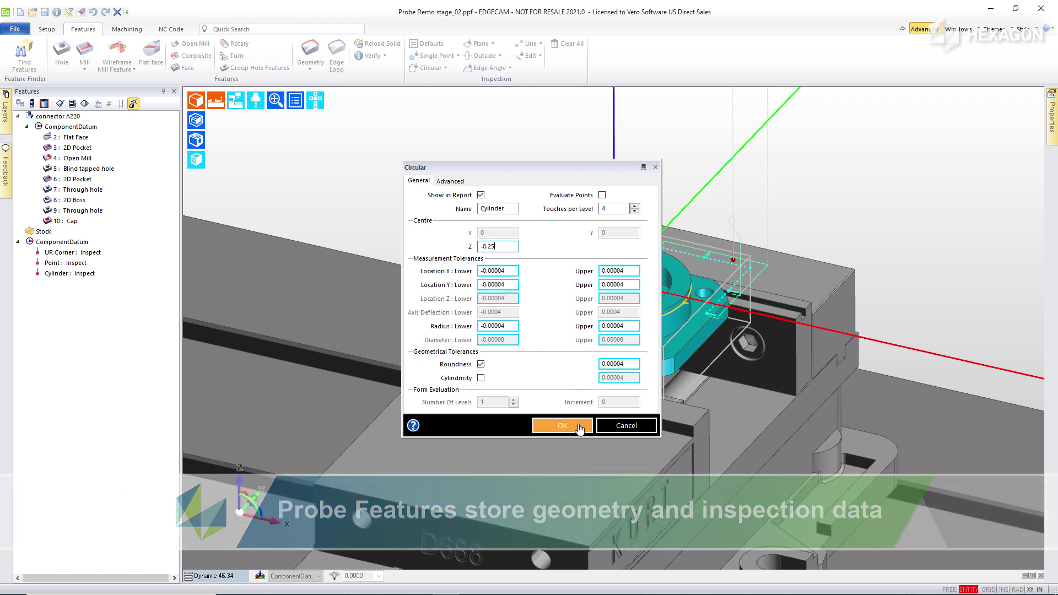
pyautogui.click(630, 365)
pyautogui.click(626, 365)
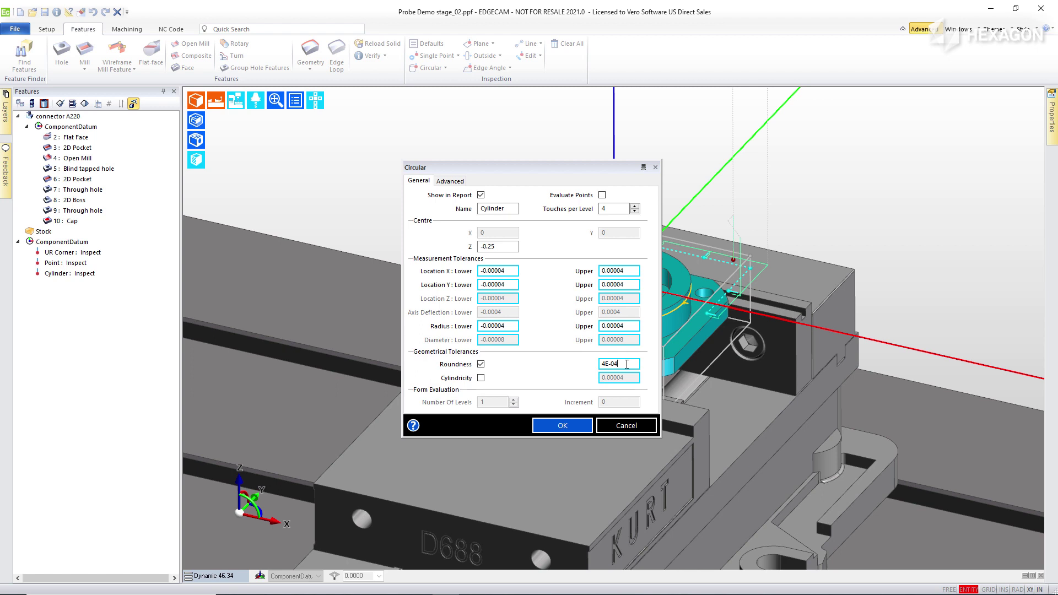
pyautogui.press('Return')
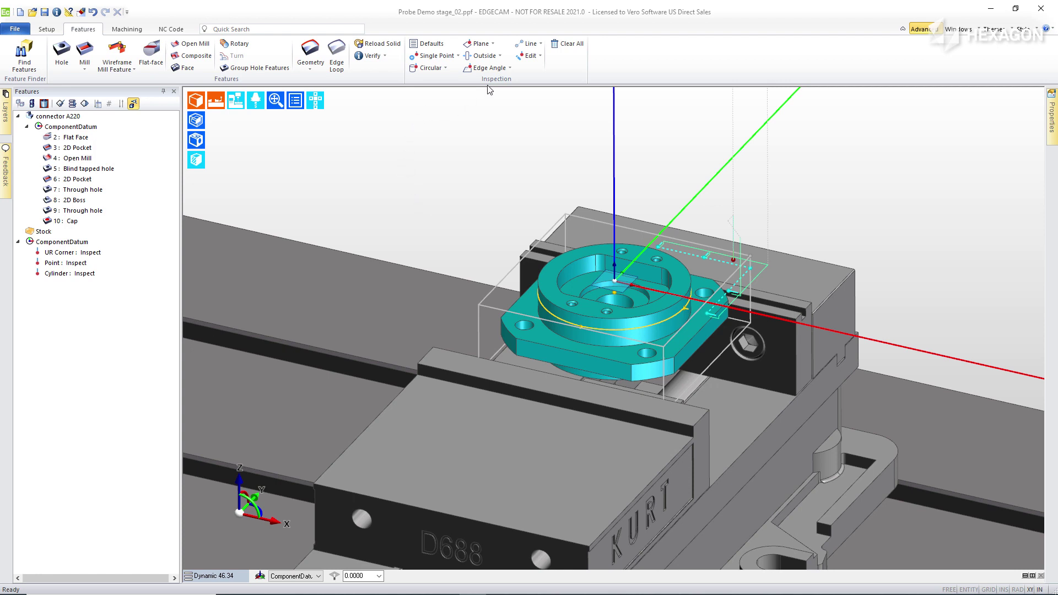
# - Create an Outside inspection feature measuring the width across the component's flange in X, and check it on the model
pyautogui.click(481, 56)
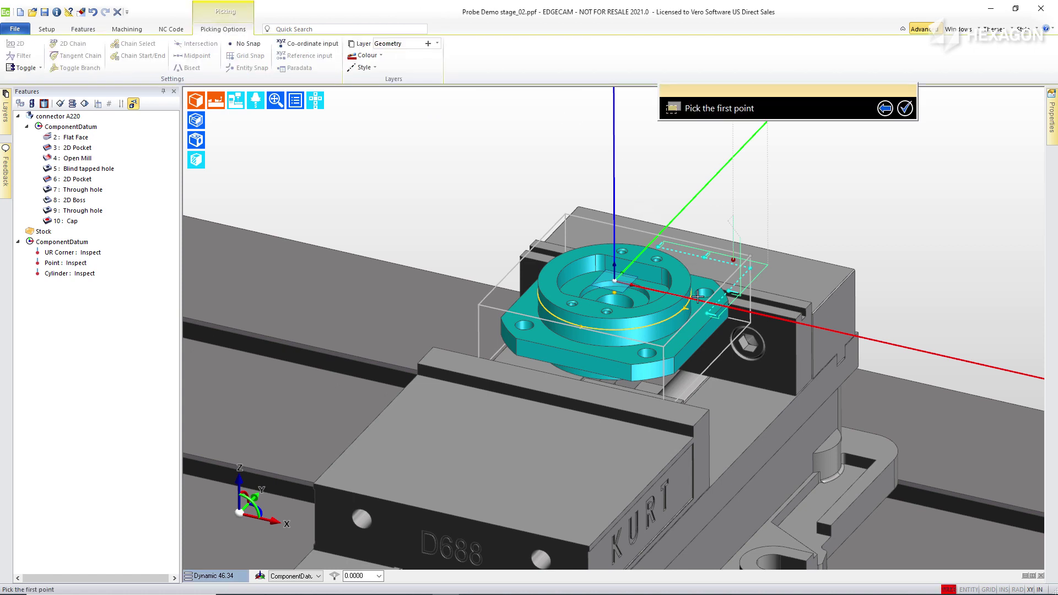
pyautogui.click(703, 335)
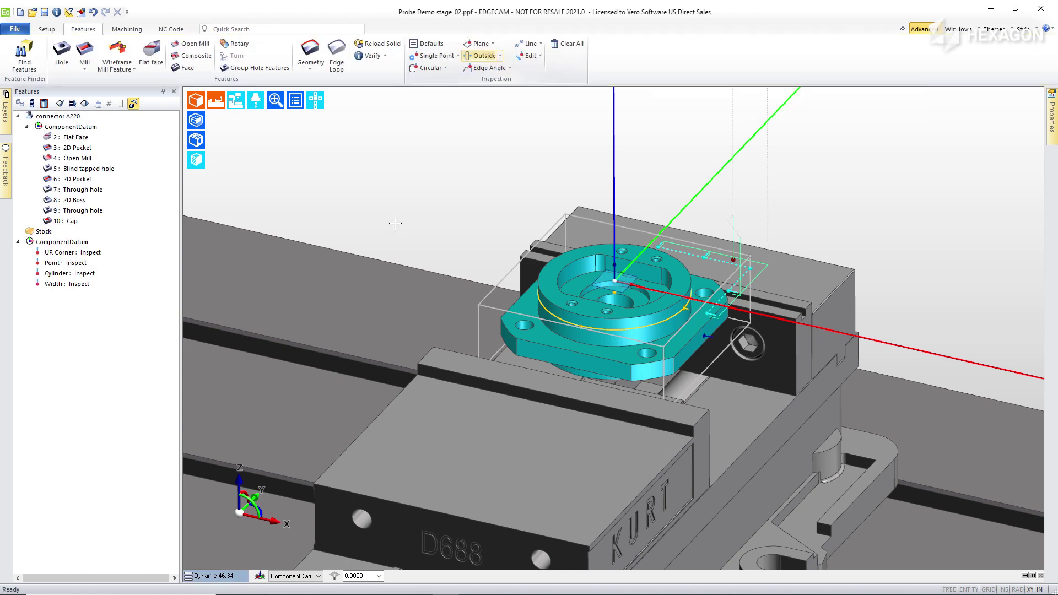
pyautogui.click(61, 285)
pyautogui.moveTo(369, 357)
pyautogui.mouseDown(button='middle')
pyautogui.moveTo(551, 385)
pyautogui.moveTo(388, 359)
pyautogui.mouseUp(button='middle')
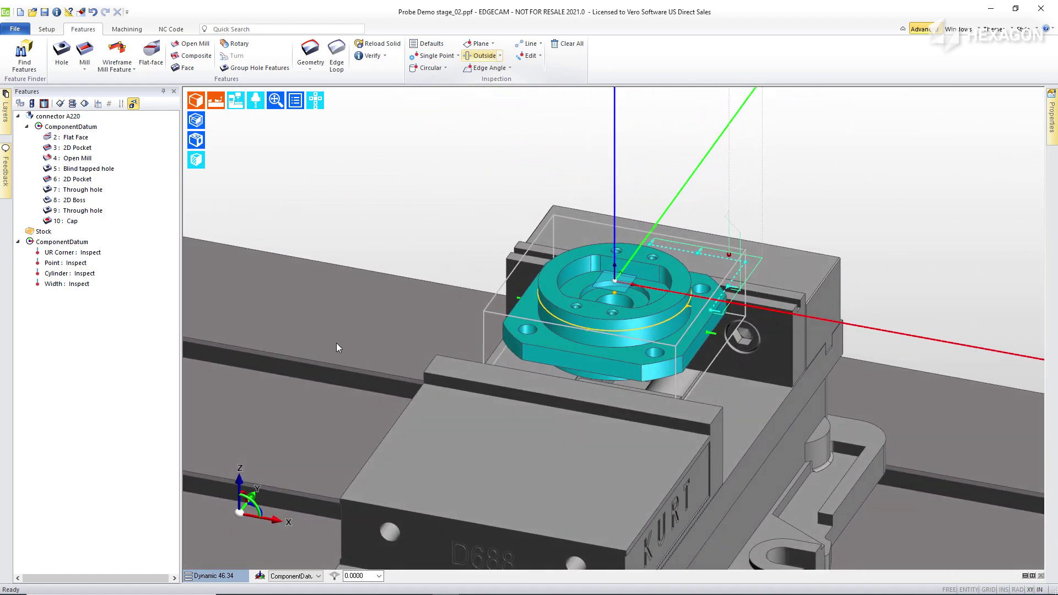
# - Load the Renishaw OMP 3mm stylus probe from the tool store into the machining sequence
pyautogui.click(127, 29)
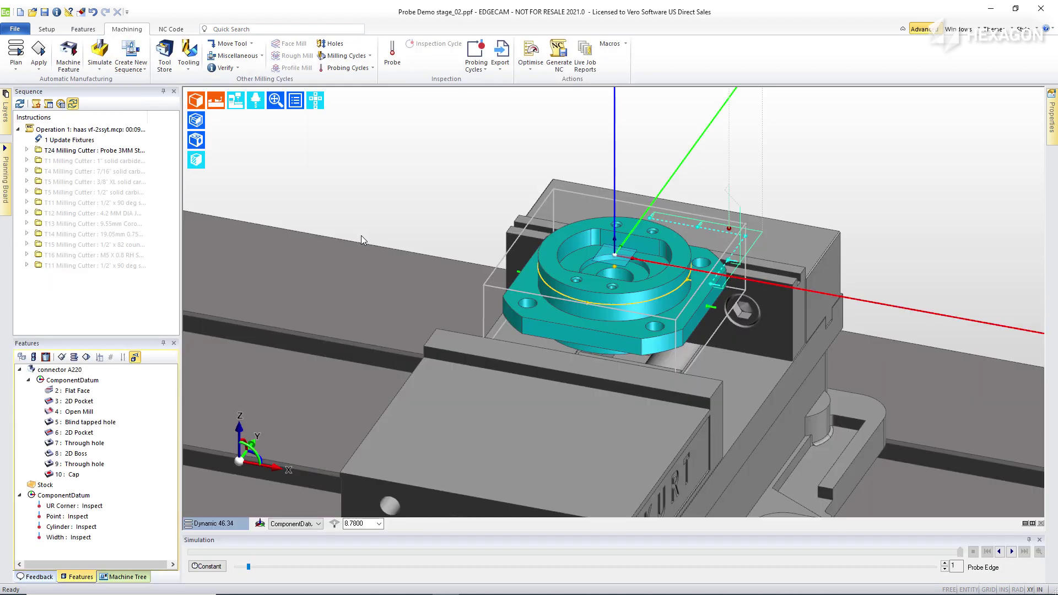
pyautogui.click(164, 55)
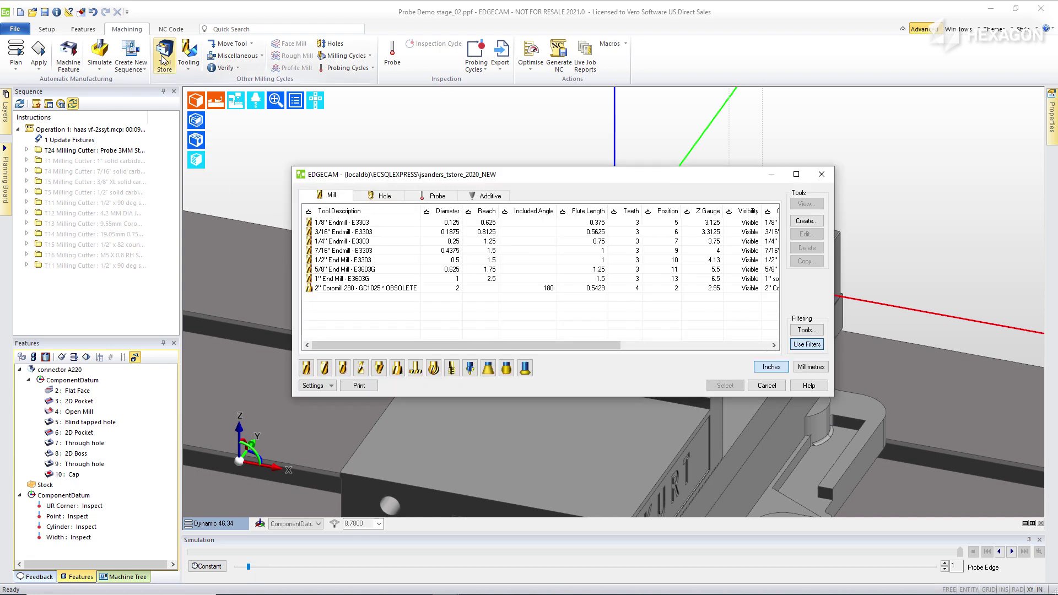
pyautogui.click(435, 196)
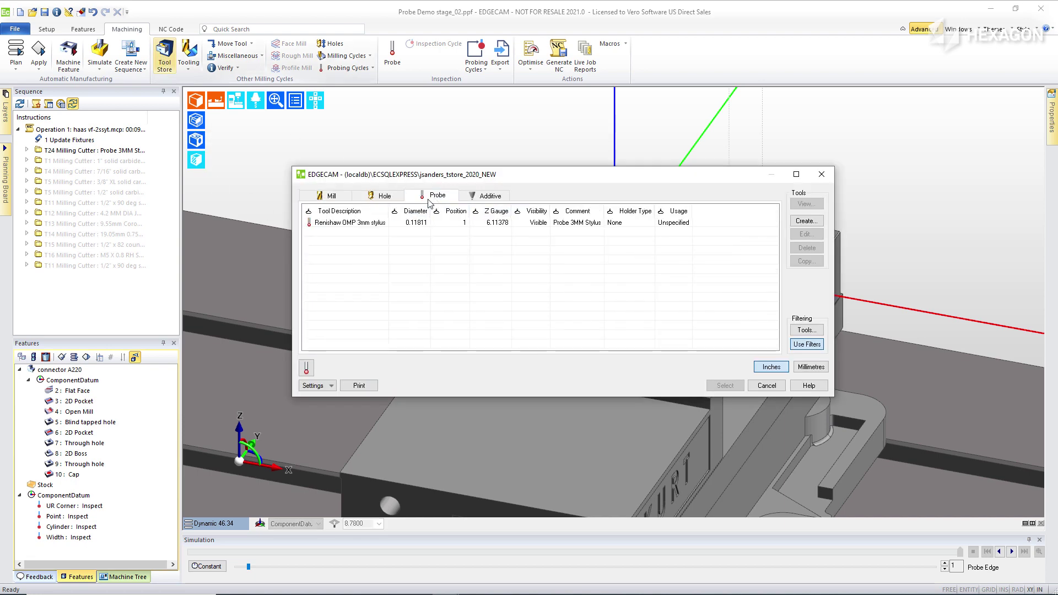
pyautogui.click(343, 223)
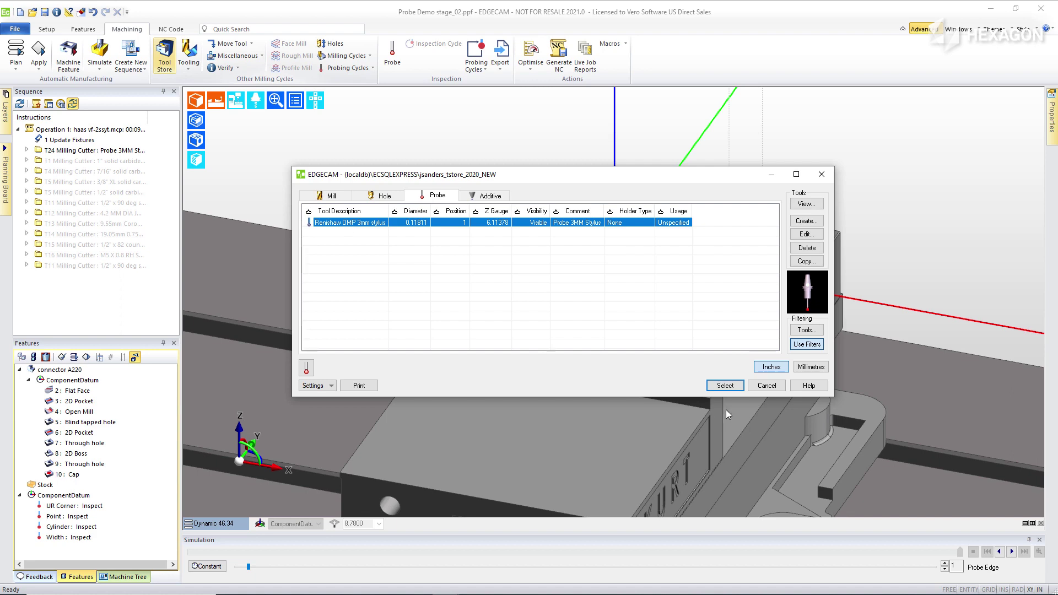
pyautogui.click(725, 385)
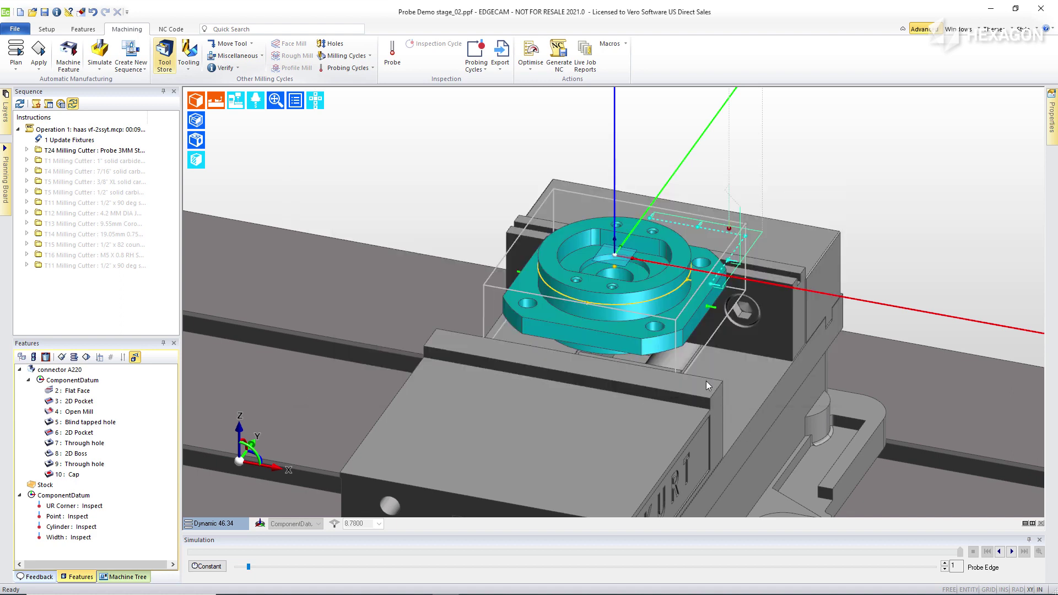
pyautogui.click(706, 381)
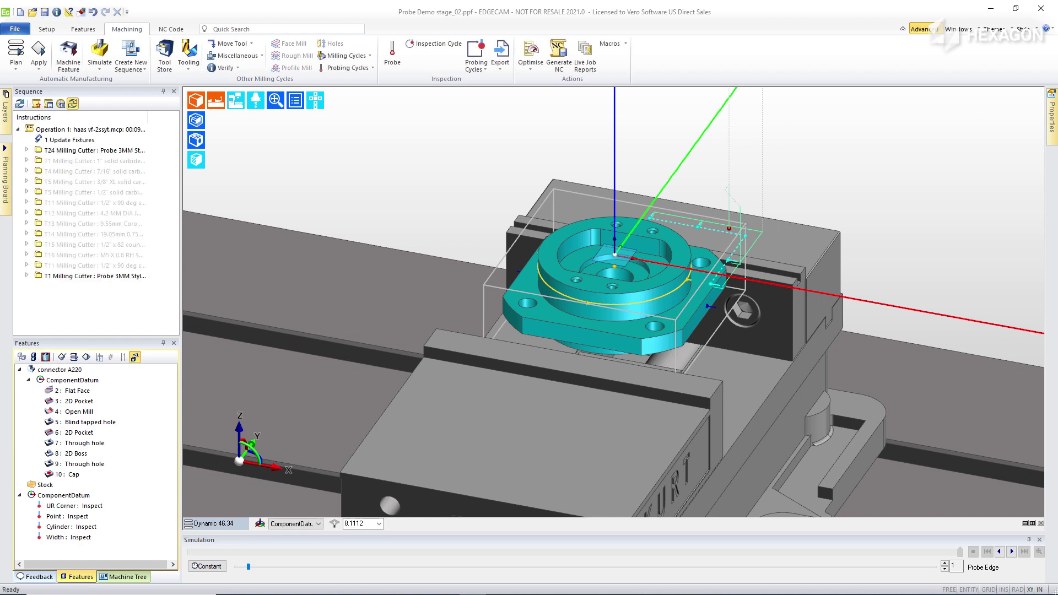
# - Start a Probe Circle cycle with a clearance of 1, level 0 and the Safe link type
pyautogui.click(475, 68)
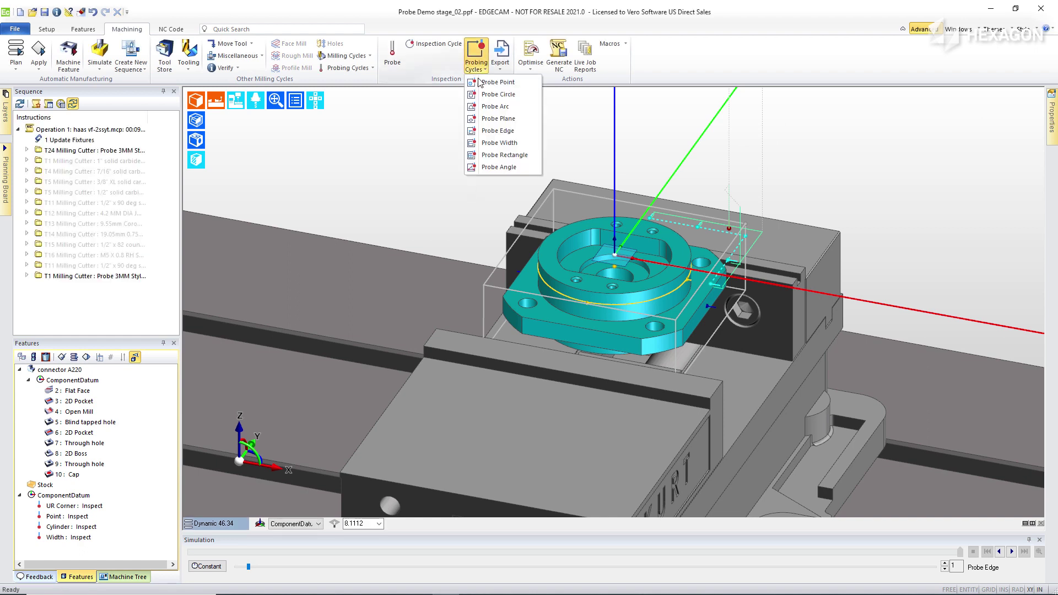
pyautogui.click(482, 94)
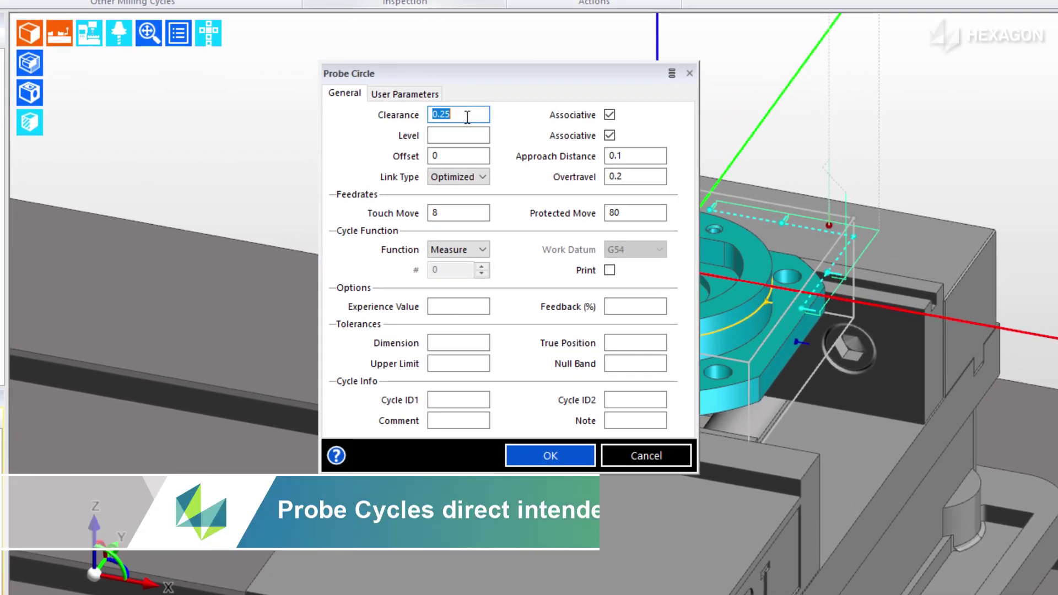
pyautogui.write('1')
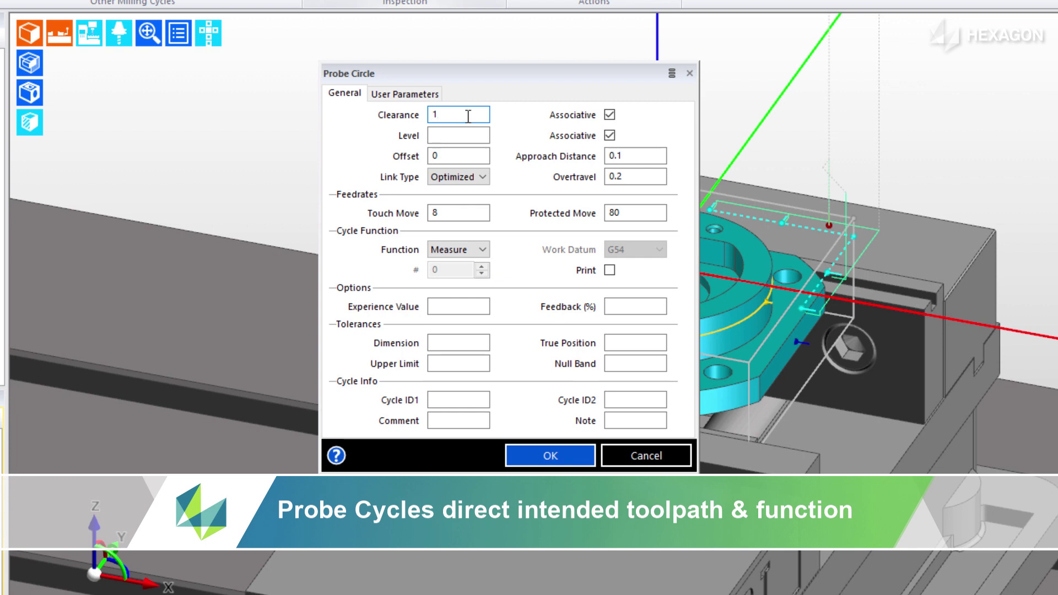
pyautogui.click(458, 134)
pyautogui.click(460, 178)
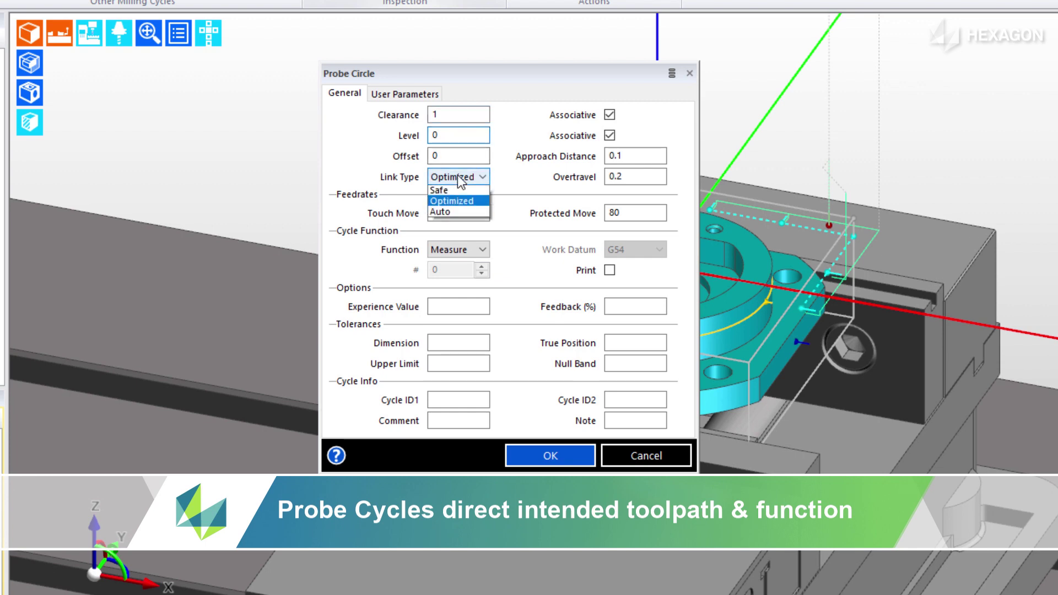
pyautogui.click(439, 192)
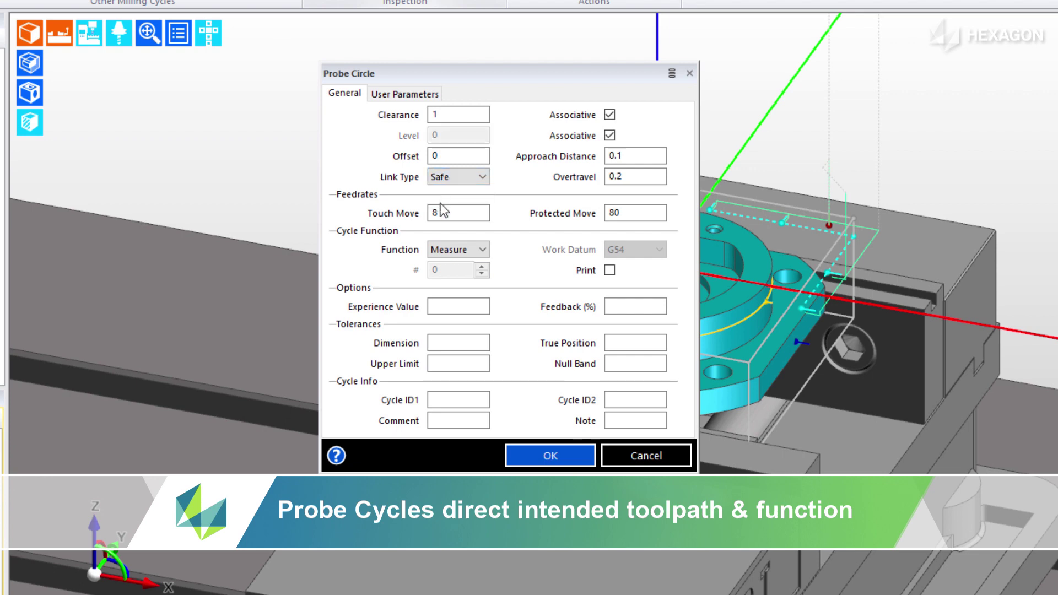
# - Keep the Probe Circle function at Measure, enable Print, apply the cycle to the circular inspection feature and expand the probe's sequence entry
pyautogui.click(445, 250)
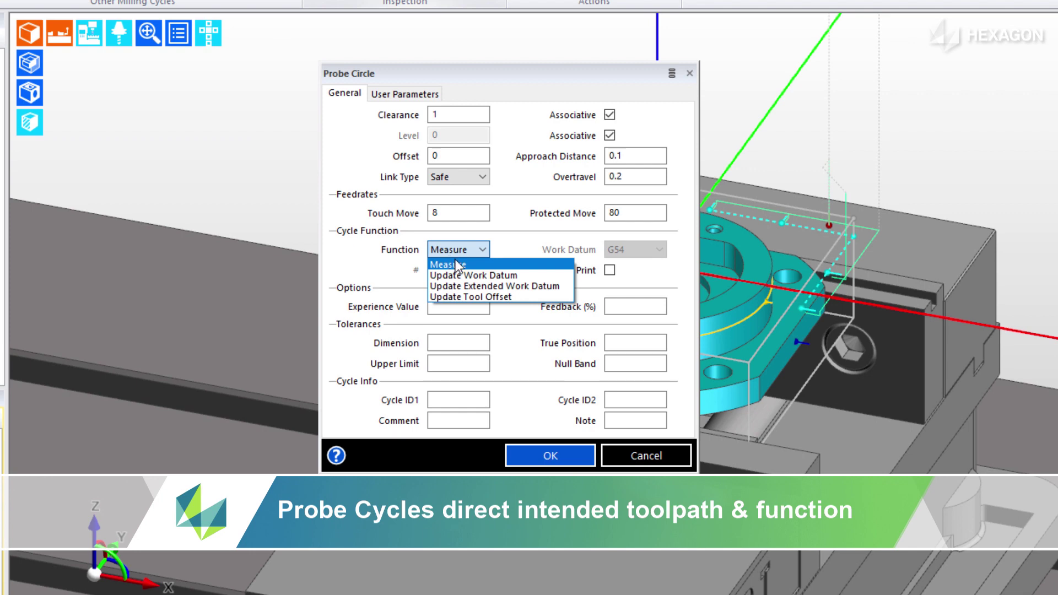
pyautogui.click(456, 266)
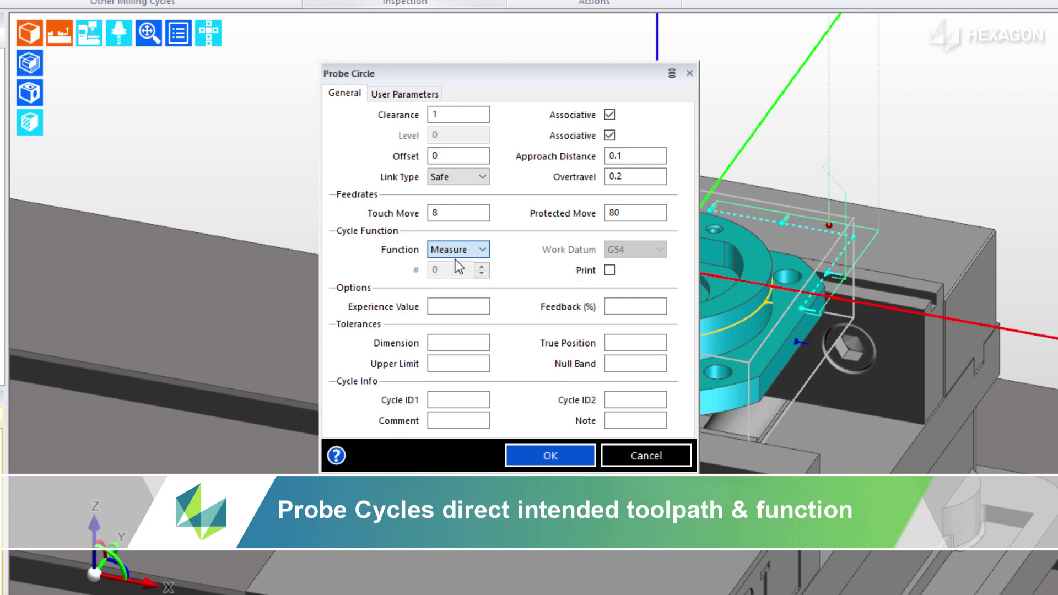
pyautogui.click(609, 270)
pyautogui.click(396, 93)
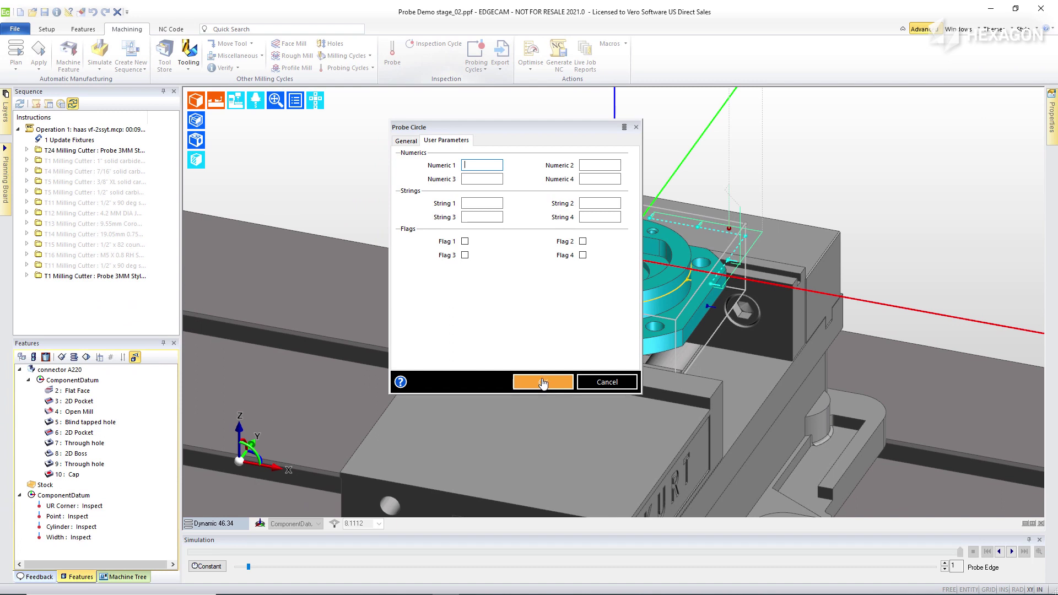
pyautogui.click(543, 383)
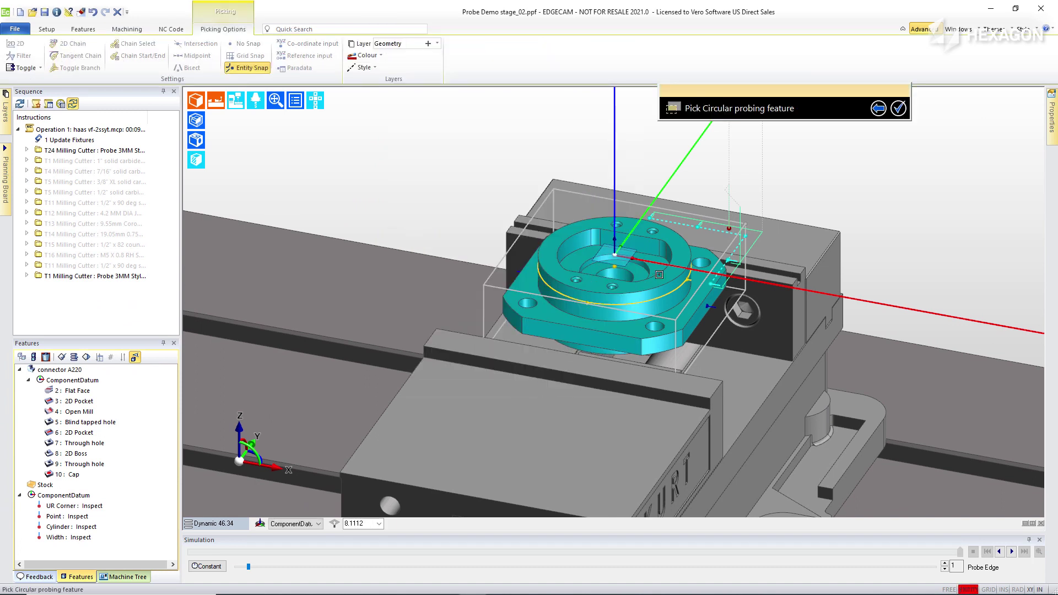
pyautogui.click(689, 278)
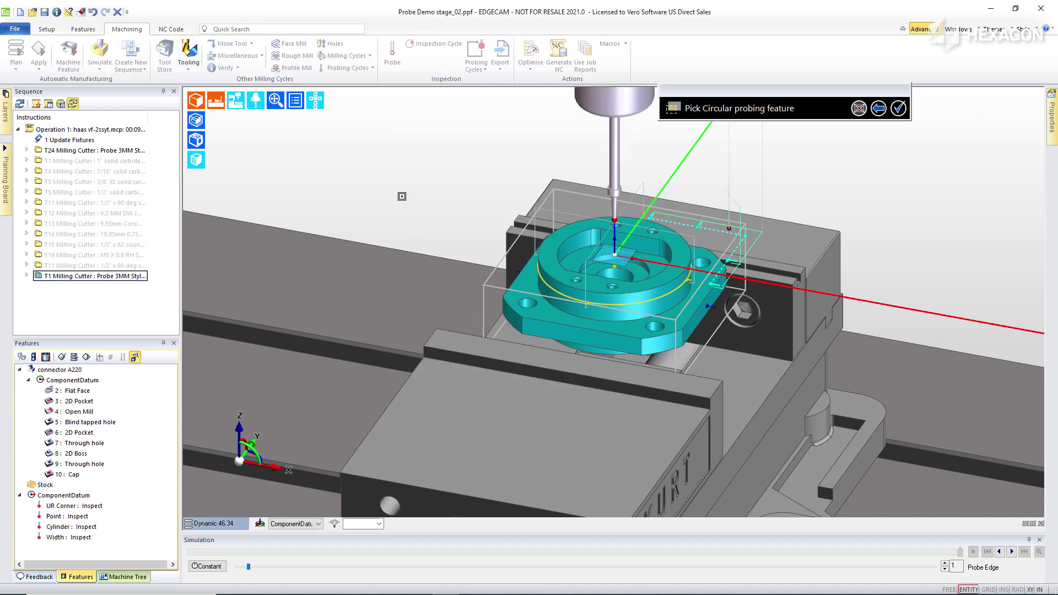
pyautogui.click(26, 276)
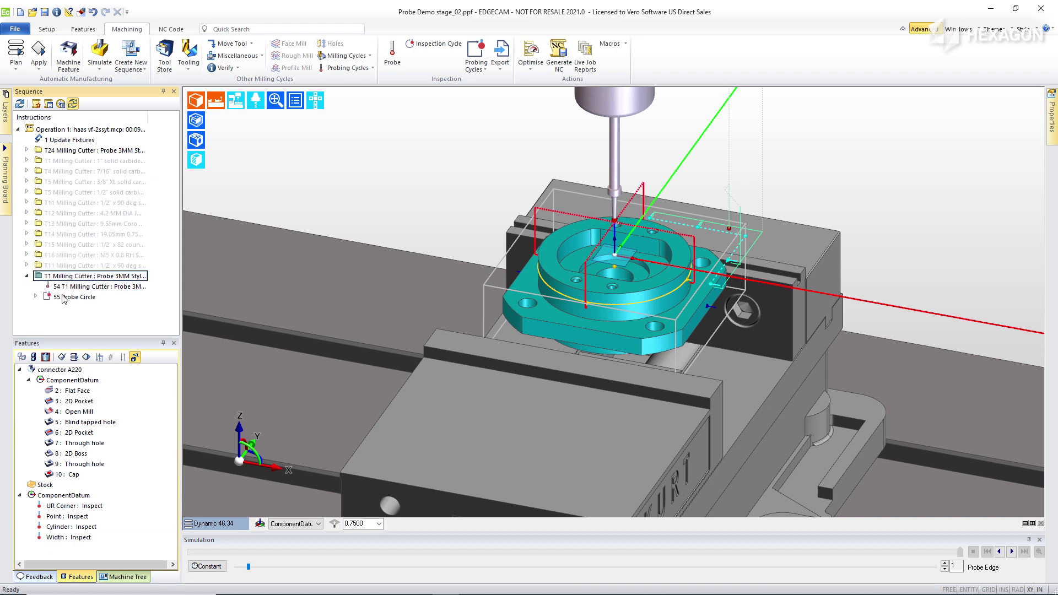
# - Add a Probe Width cycle on the Width inspection feature with its default settings
pyautogui.click(477, 66)
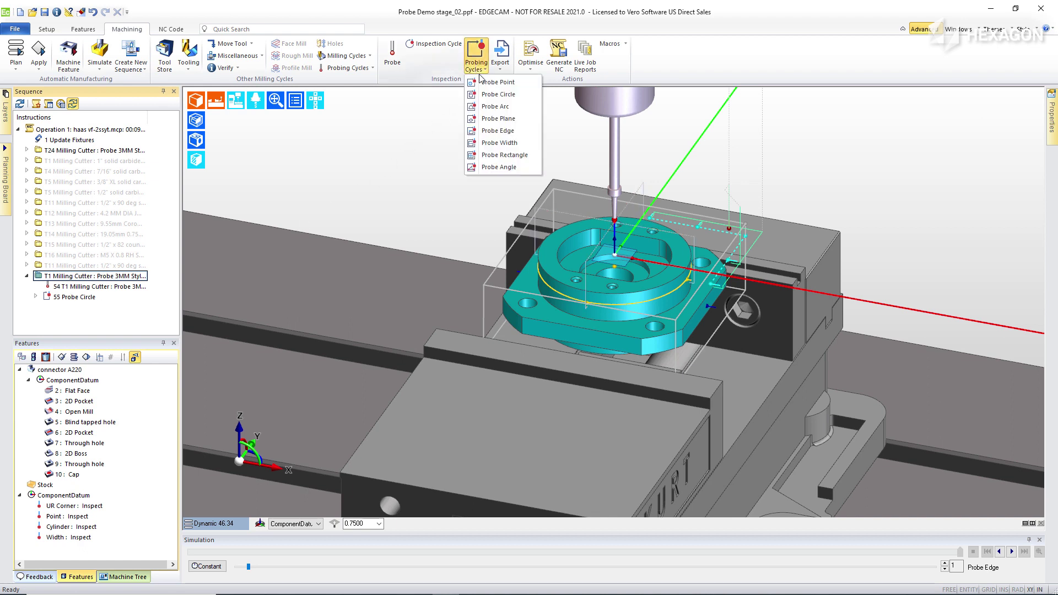
pyautogui.click(493, 144)
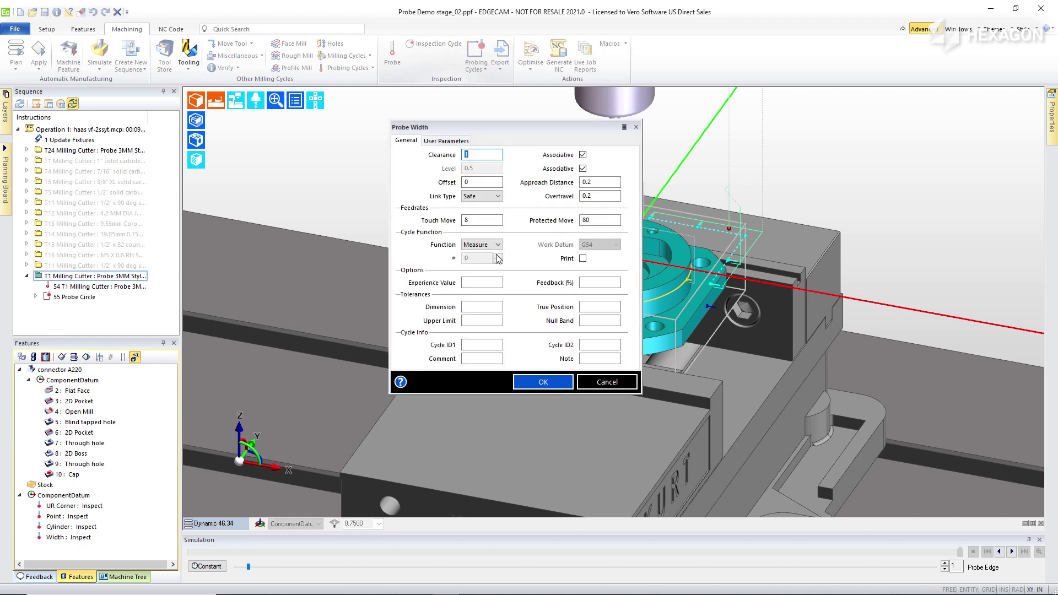
pyautogui.click(543, 384)
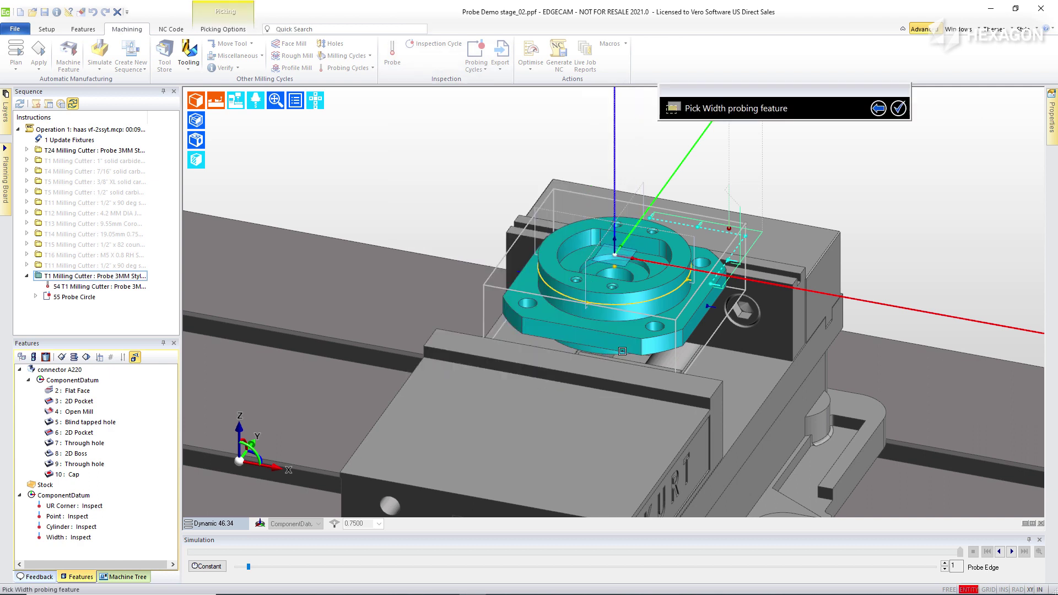
pyautogui.click(710, 306)
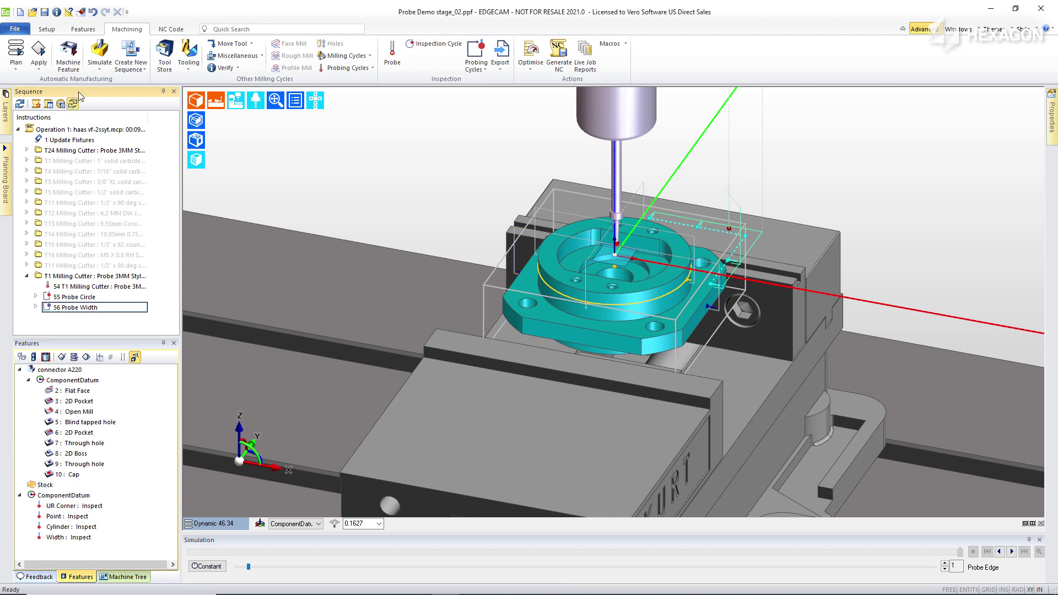
# - Open the machine simulator and run the simulation of the sequence
pyautogui.click(105, 50)
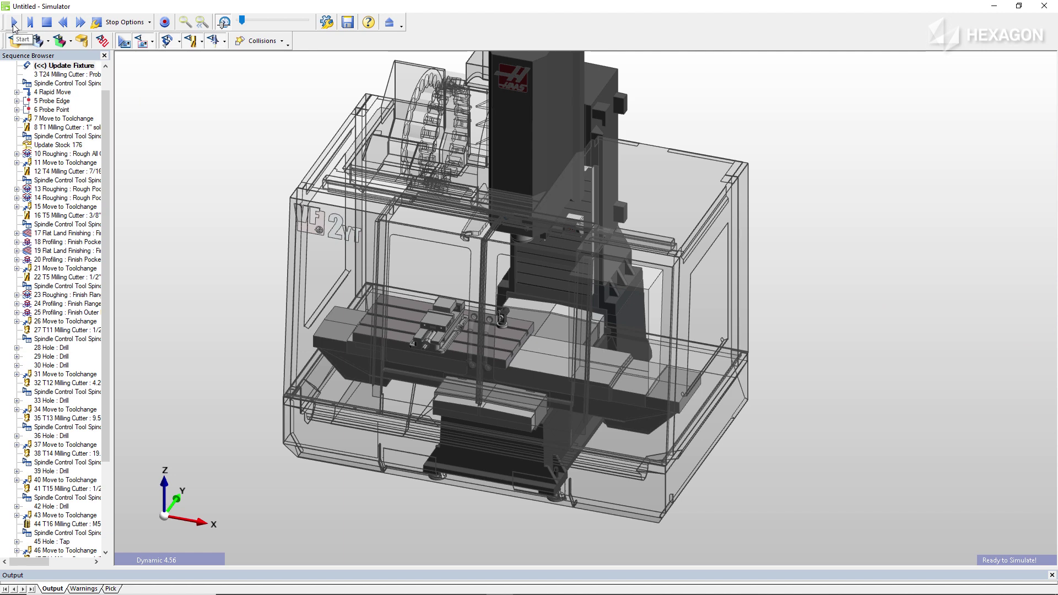
pyautogui.click(14, 26)
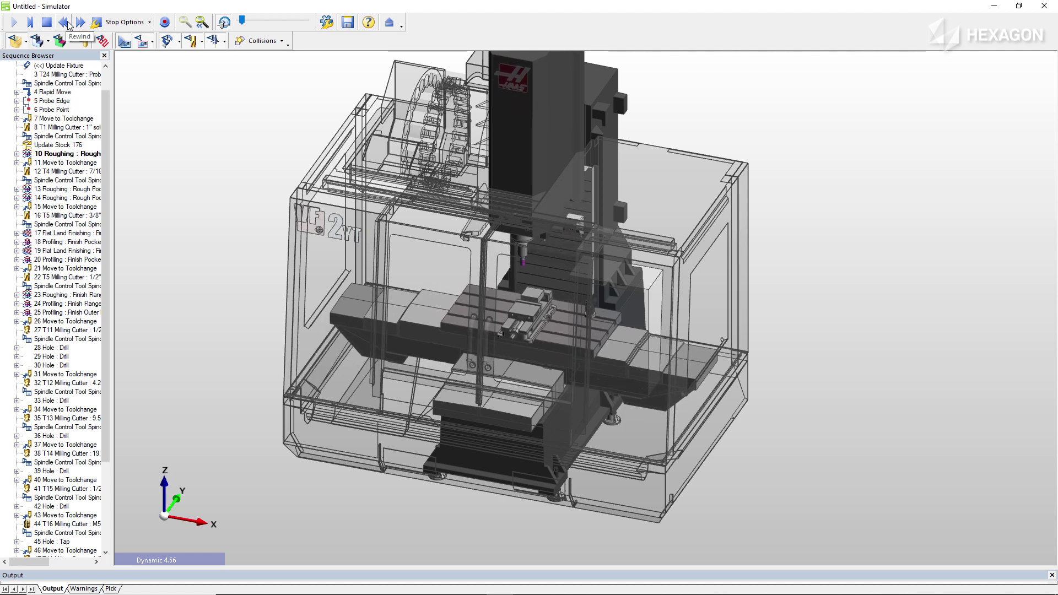
# - Hide the machine's guards and base in the simulator and get a close view of the vise and stock
pyautogui.click(142, 42)
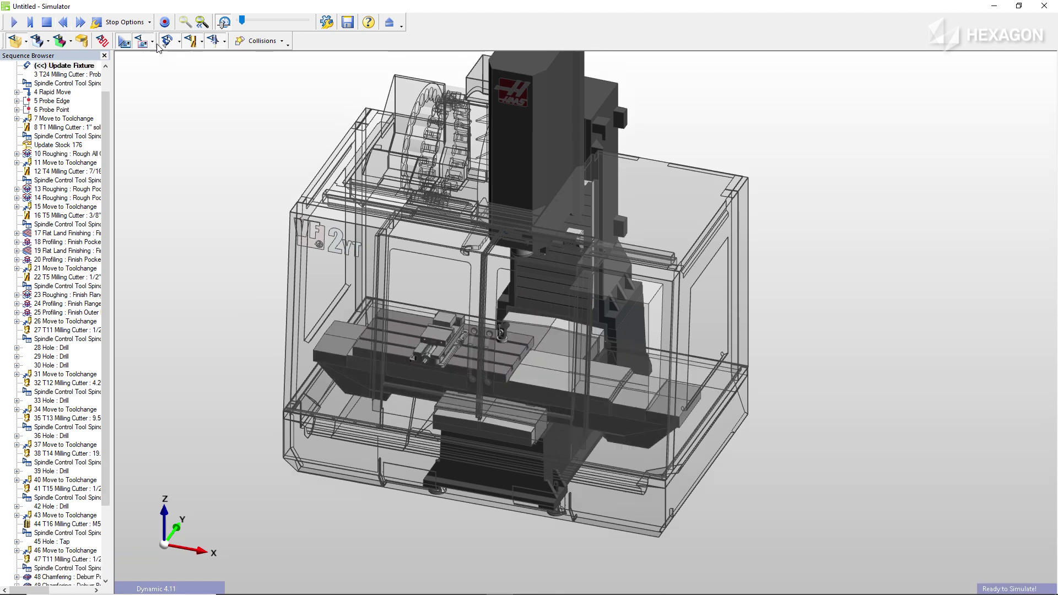
pyautogui.click(153, 43)
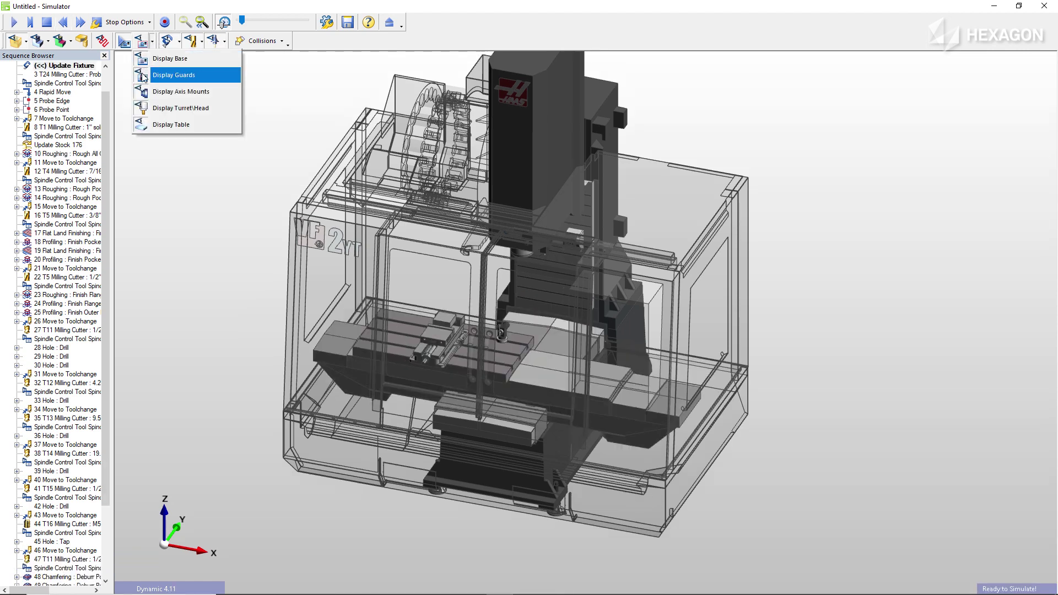
pyautogui.click(150, 54)
pyautogui.click(152, 43)
pyautogui.click(145, 61)
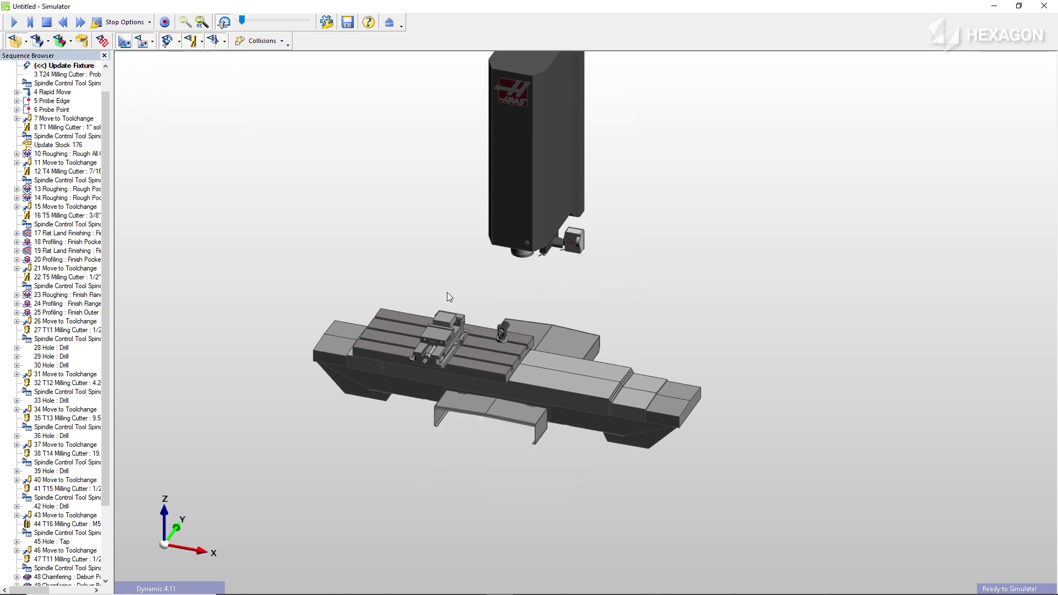
pyautogui.scroll(8, 480, 325)
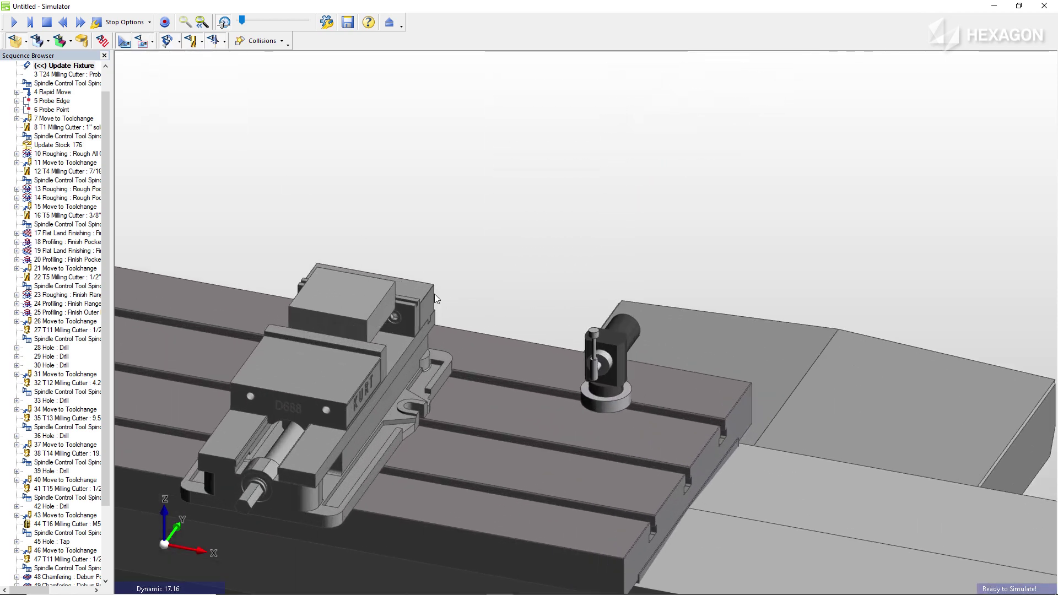
pyautogui.scroll(2, 414, 390)
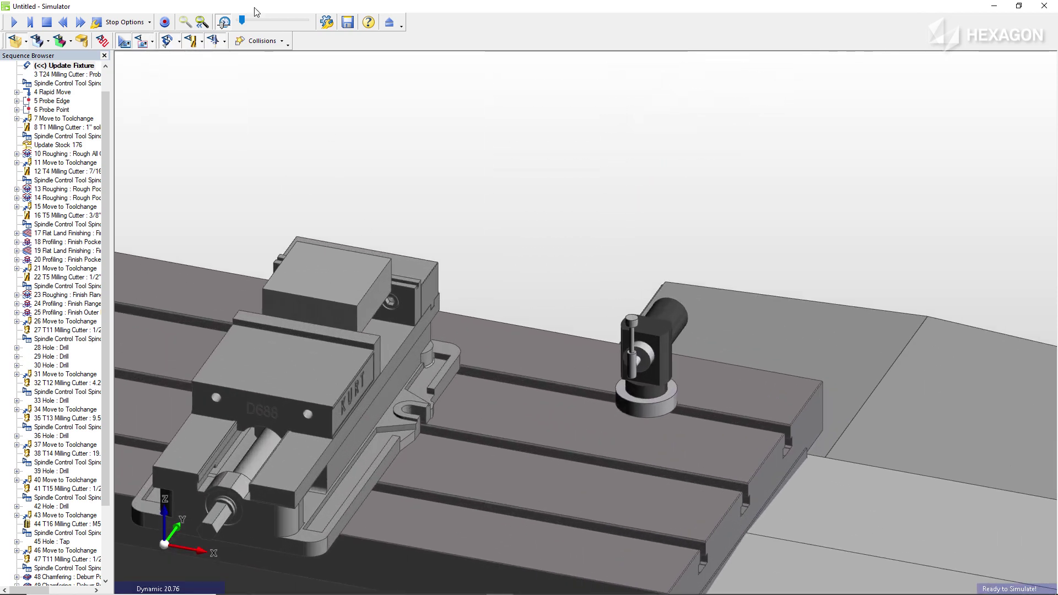
# - Run the machine simulation from the start of the sequence and watch the probe and roughing moves around the vise and stock
pyautogui.click(14, 22)
pyautogui.scroll(-4, 562, 215)
pyautogui.scroll(3, 583, 309)
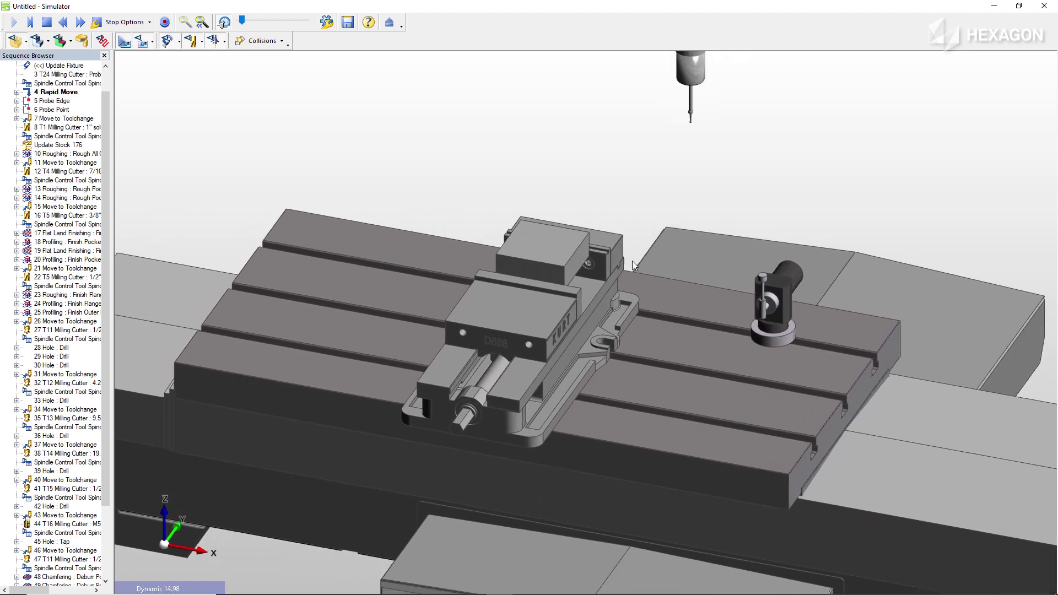
pyautogui.scroll(4, 553, 382)
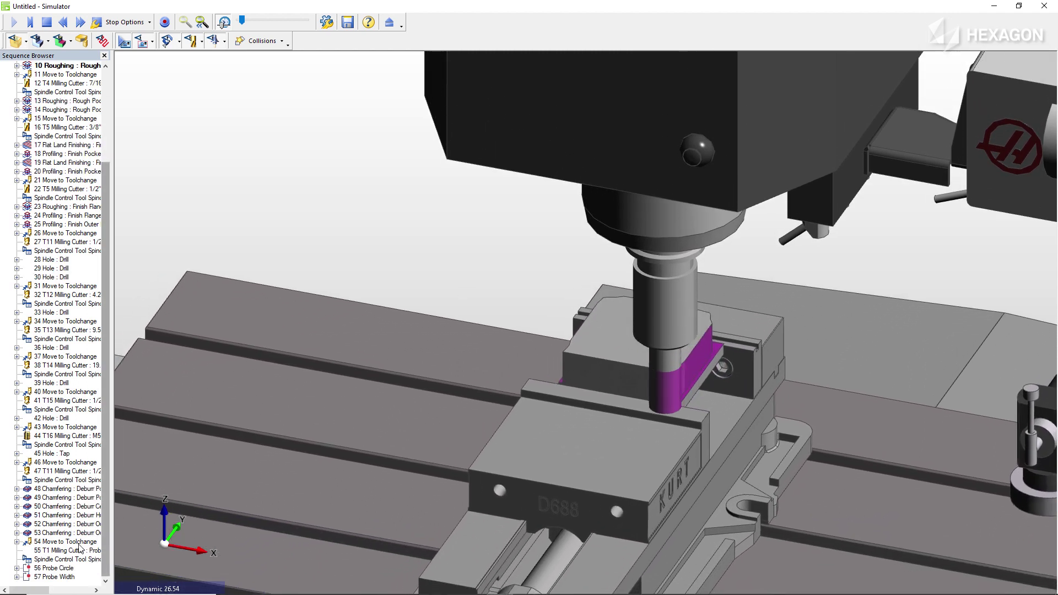
# - Advance the simulation to operation 52 Chamfering, play the remaining moves through Probe Width and return to the machining sequence
pyautogui.doubleClick(50, 525)
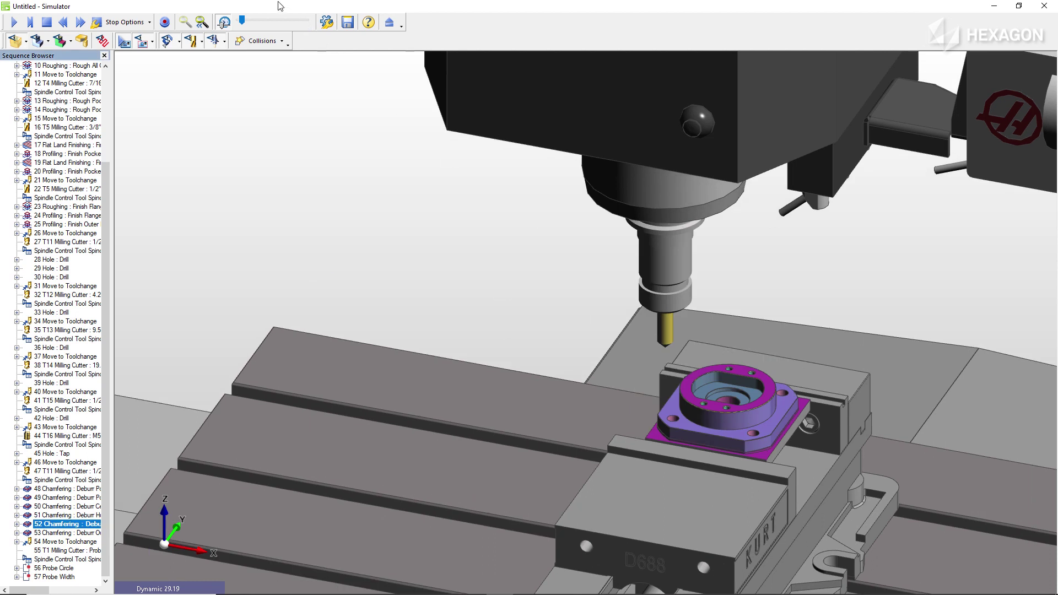
pyautogui.click(14, 24)
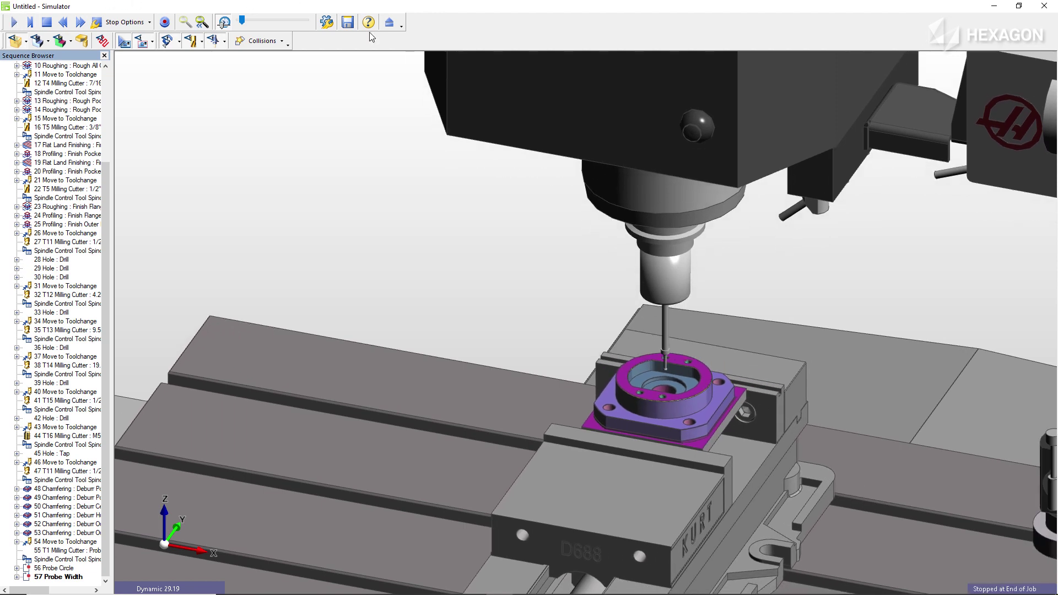
pyautogui.click(391, 25)
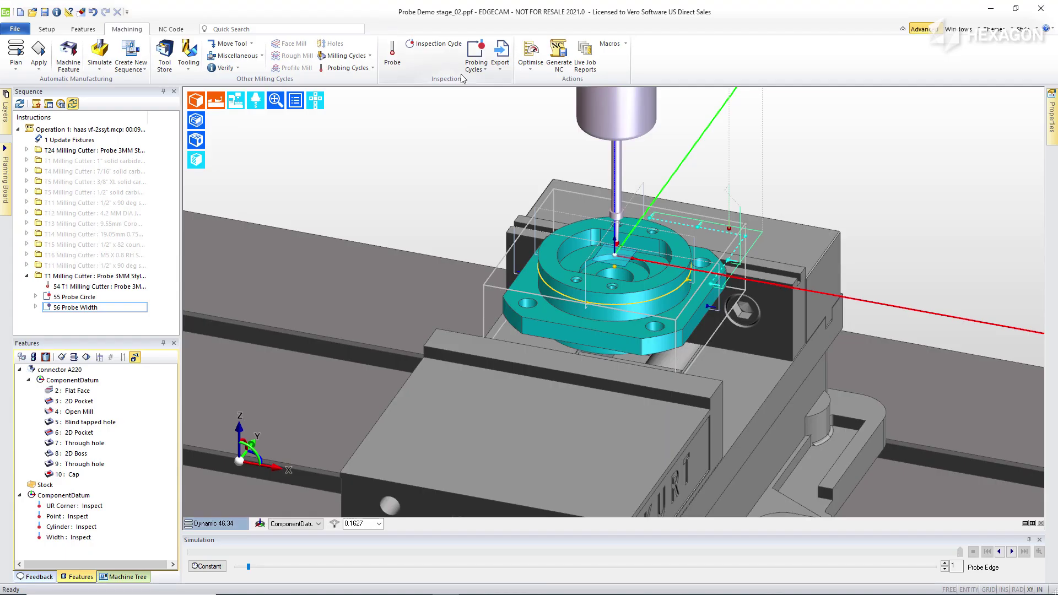
# - Generate the NC code as mill1.nc, keeping the default job name, operation names and Open Editor settings
pyautogui.click(559, 55)
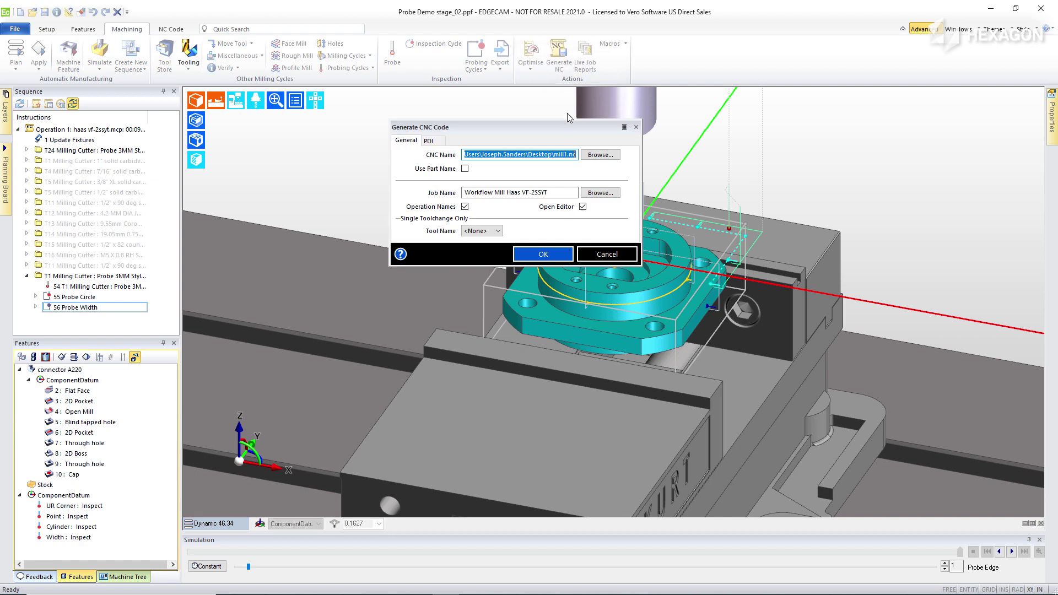
pyautogui.click(545, 254)
pyautogui.click(565, 327)
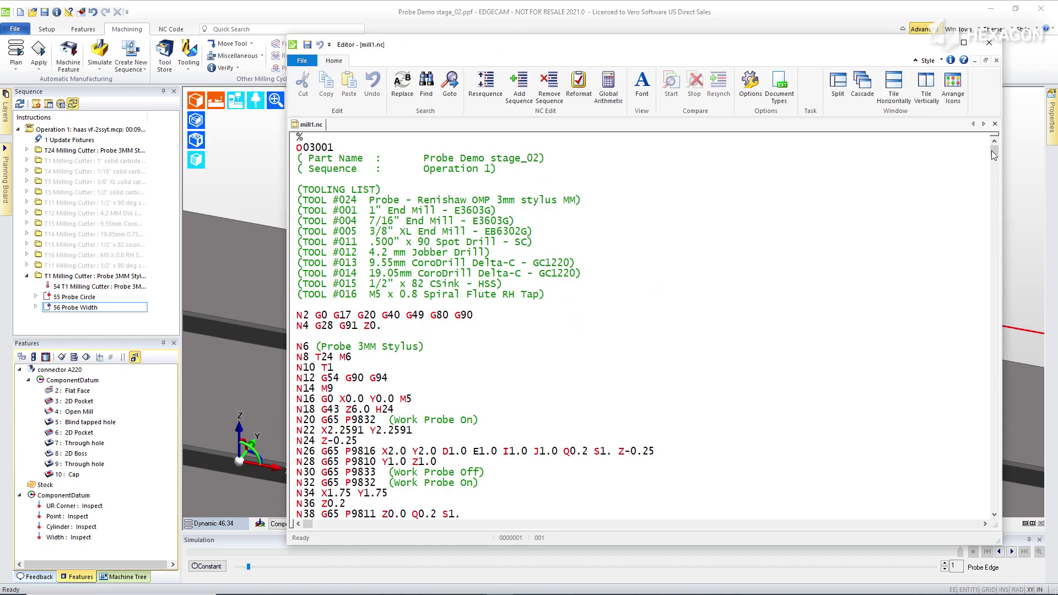
# - Examine the probing macro calls near the start and end of mill1.nc, including block N26, and close the NC editor
pyautogui.scroll(-2, 579, 358)
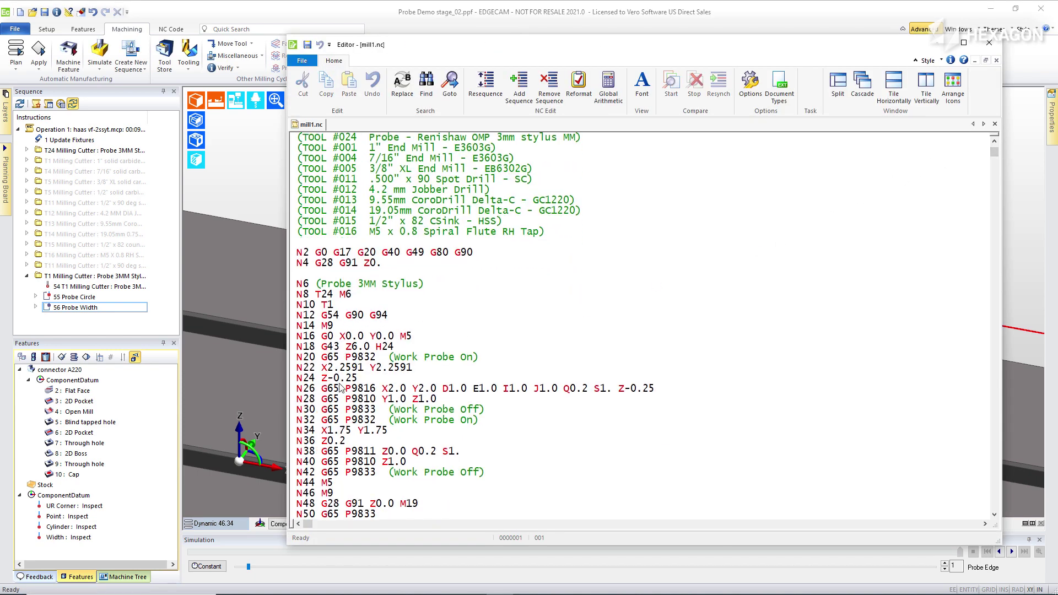
pyautogui.moveTo(327, 389); pyautogui.dragTo(486, 401)
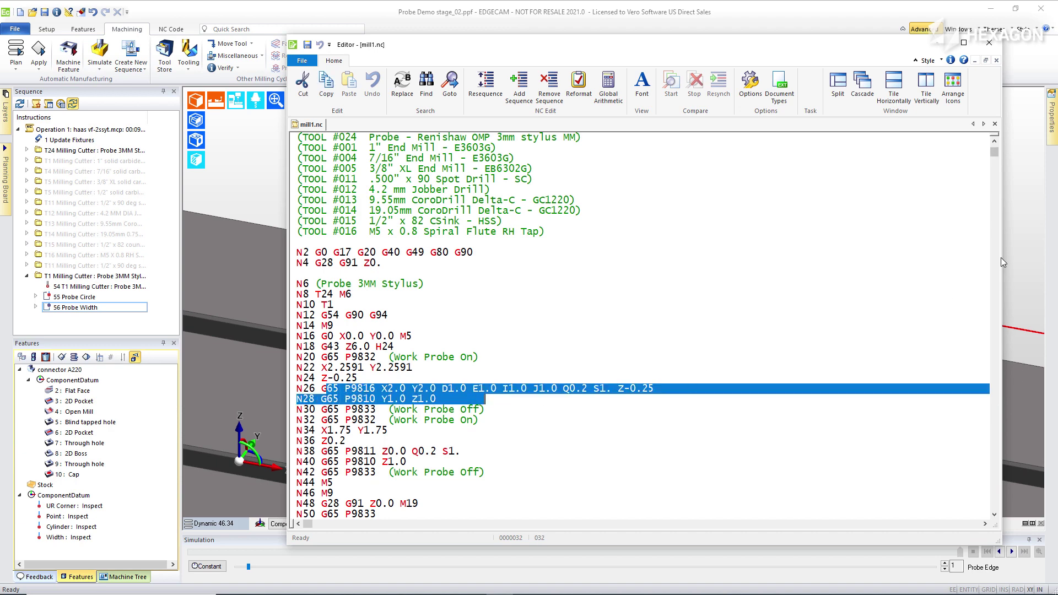
pyautogui.moveTo(994, 153); pyautogui.dragTo(1012, 521)
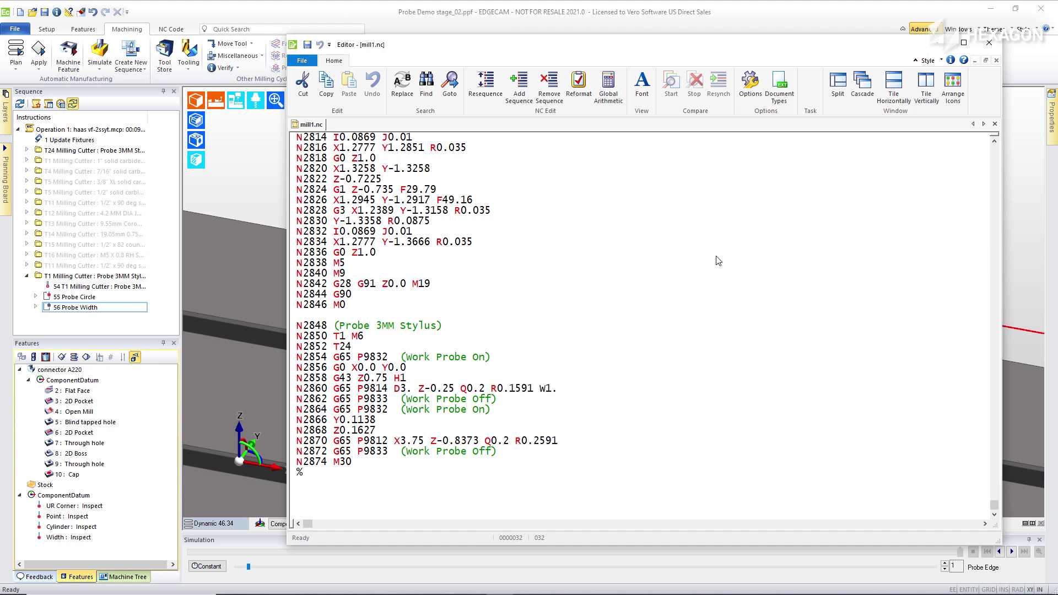
pyautogui.click(990, 42)
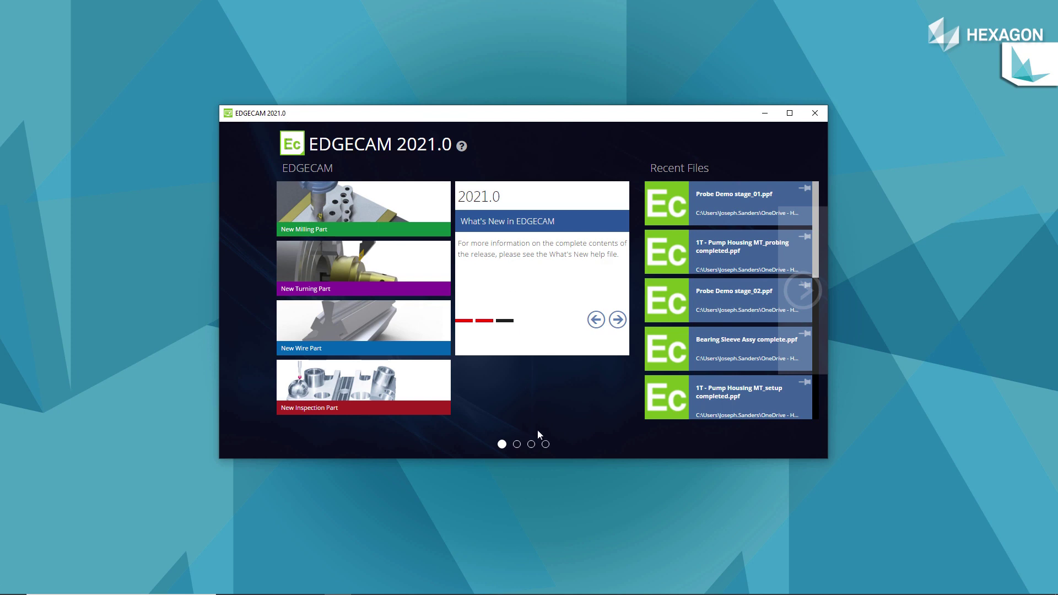
# - Switch to Code Wizard from the EDGECAM launcher and open the recent post processor Fanuc RoboDrill Mate .cgd
pyautogui.click(545, 444)
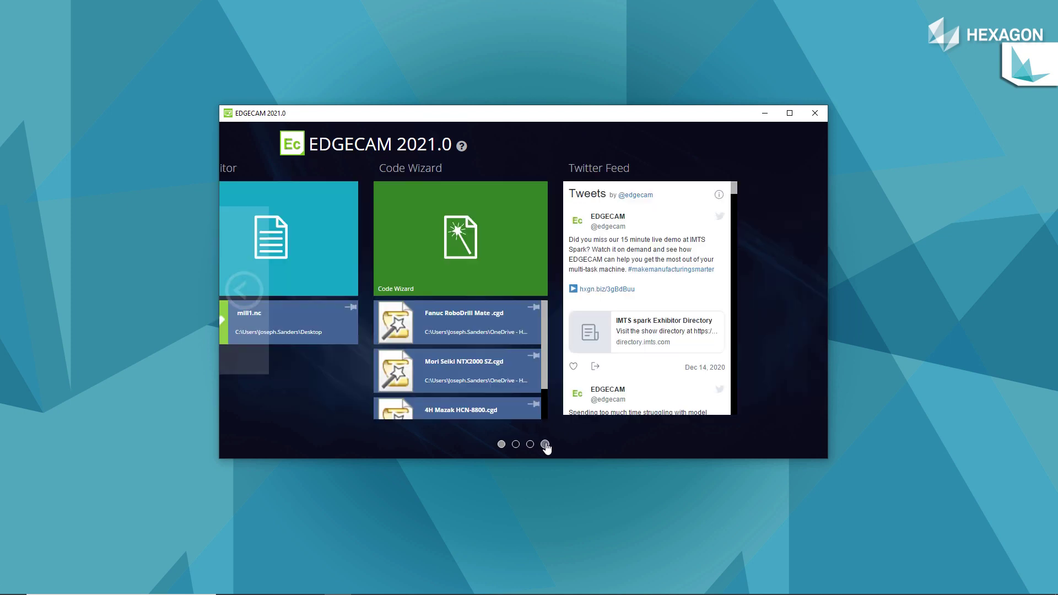
pyautogui.click(463, 227)
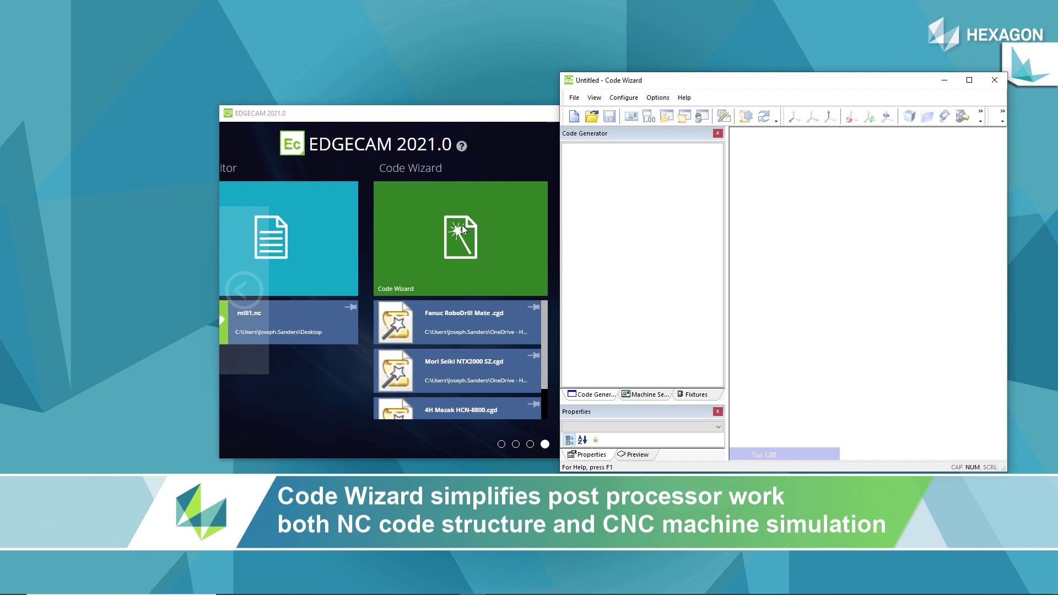
pyautogui.click(574, 97)
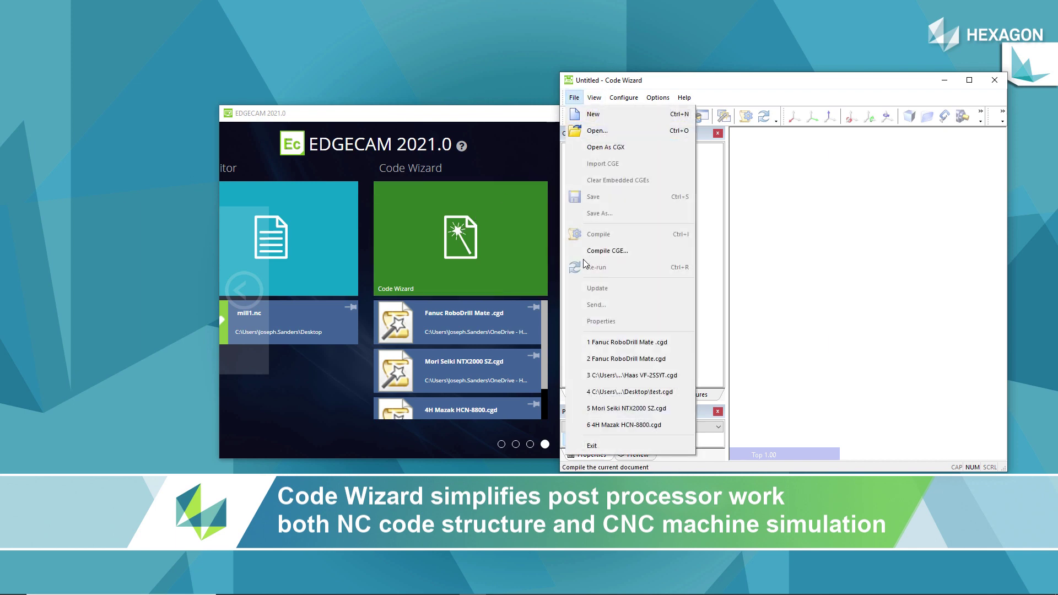
pyautogui.click(592, 343)
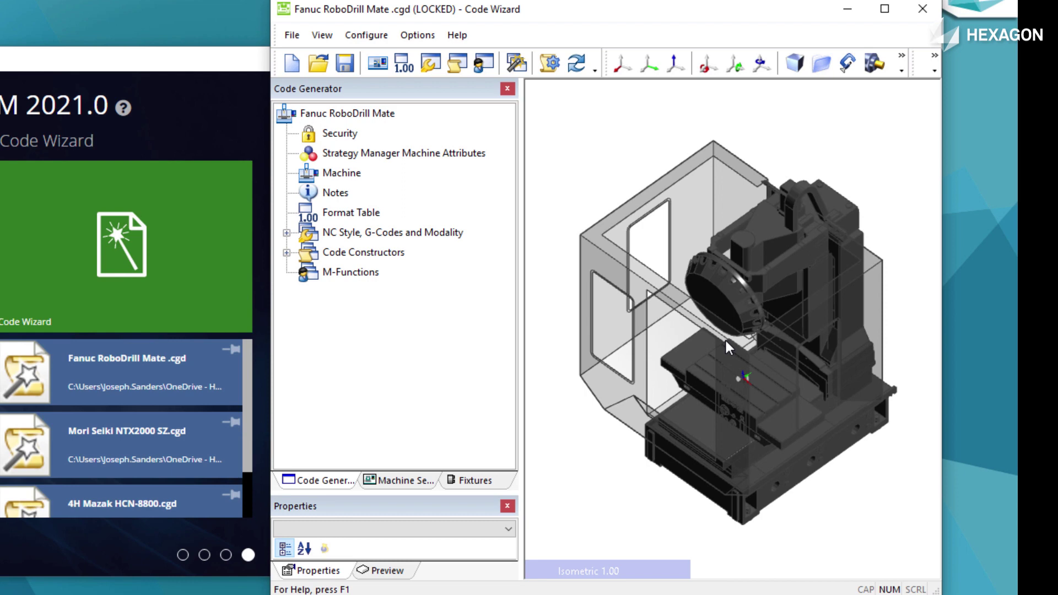
# - Add the Inspection and Probing device to the Fanuc RoboDrill Mate post processor and accept the template update with its default file locations
pyautogui.click(370, 35)
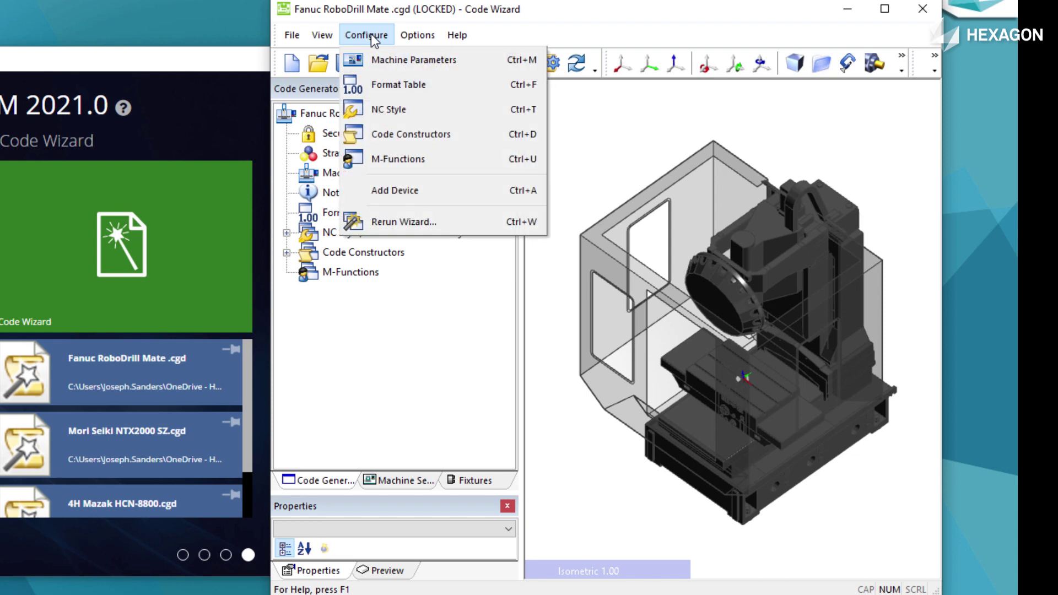
pyautogui.click(373, 191)
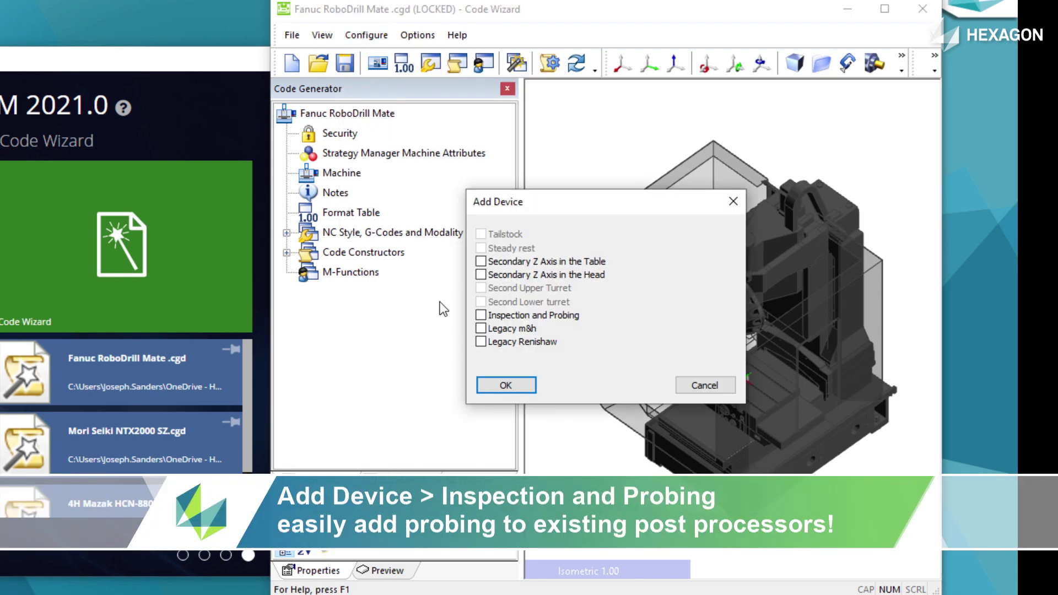
pyautogui.click(493, 319)
pyautogui.click(510, 383)
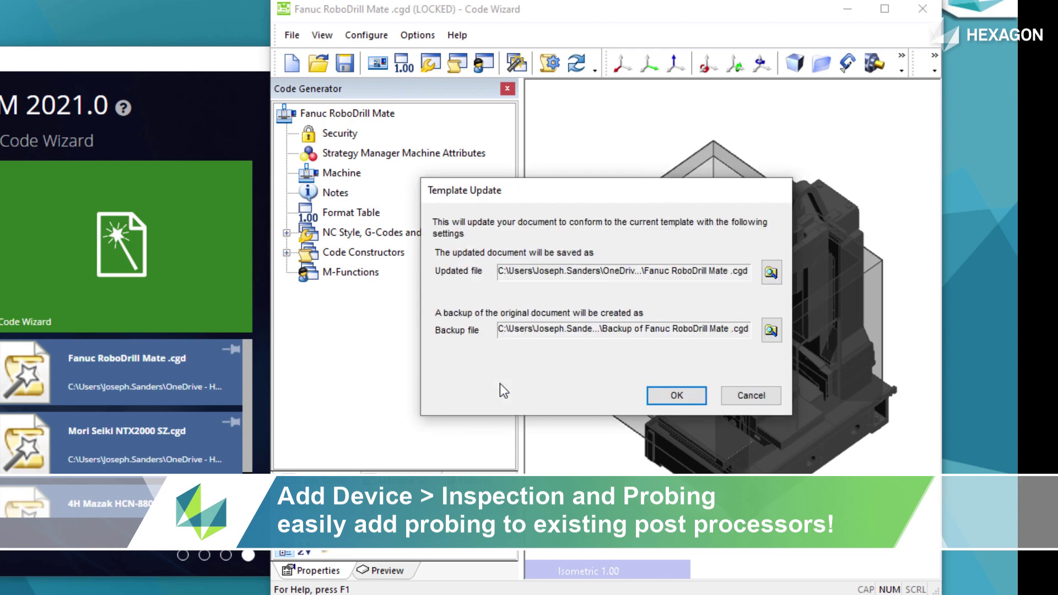
pyautogui.click(680, 394)
pyautogui.click(650, 344)
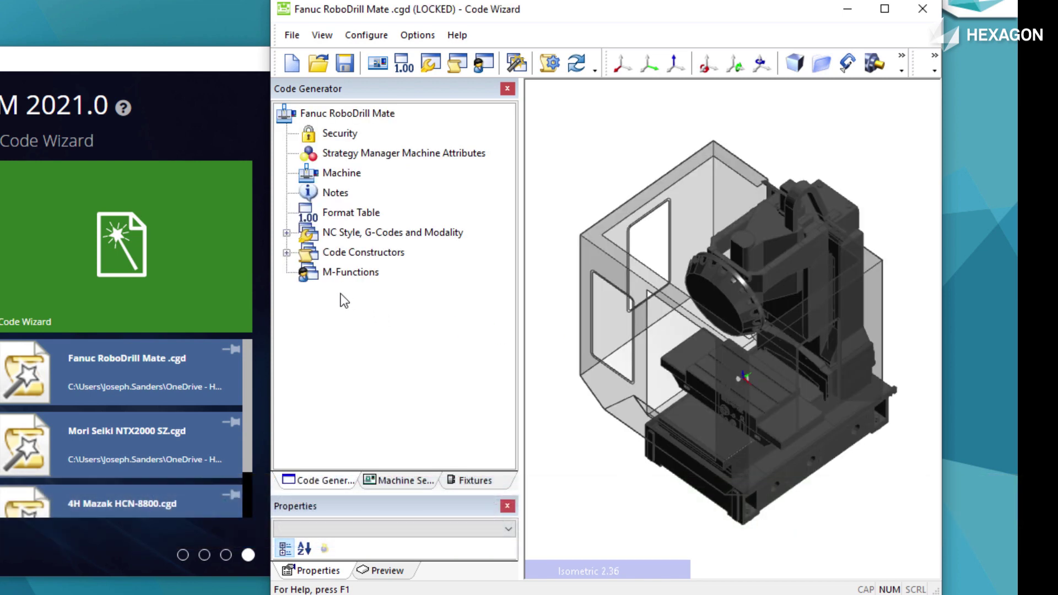
# - Examine the G65 P9814 call in the Probe Circle code constructor under Inspection Probing Cycles and close it without changes
pyautogui.click(286, 253)
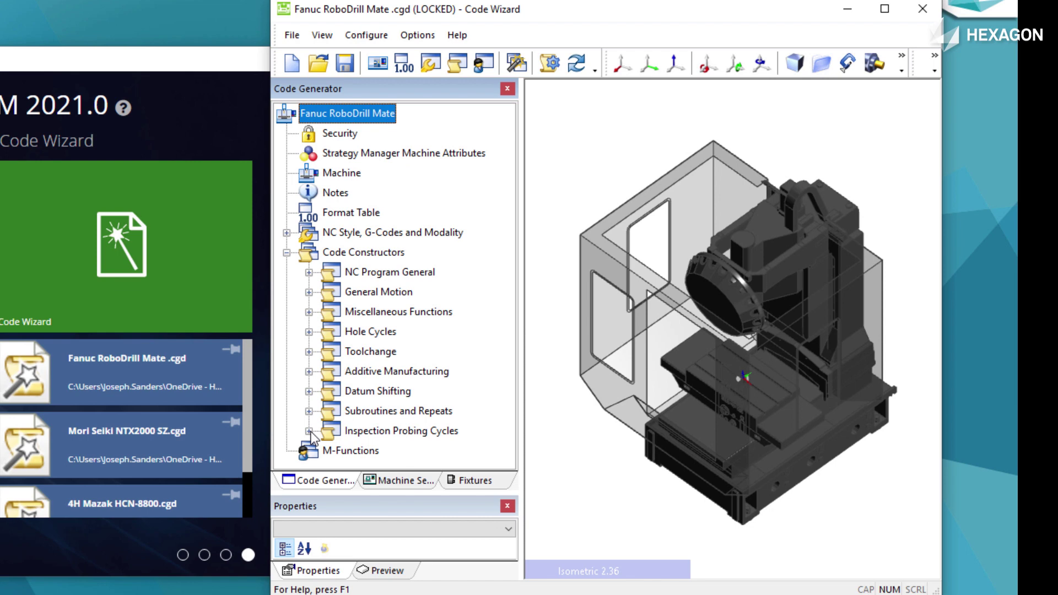
pyautogui.click(310, 431)
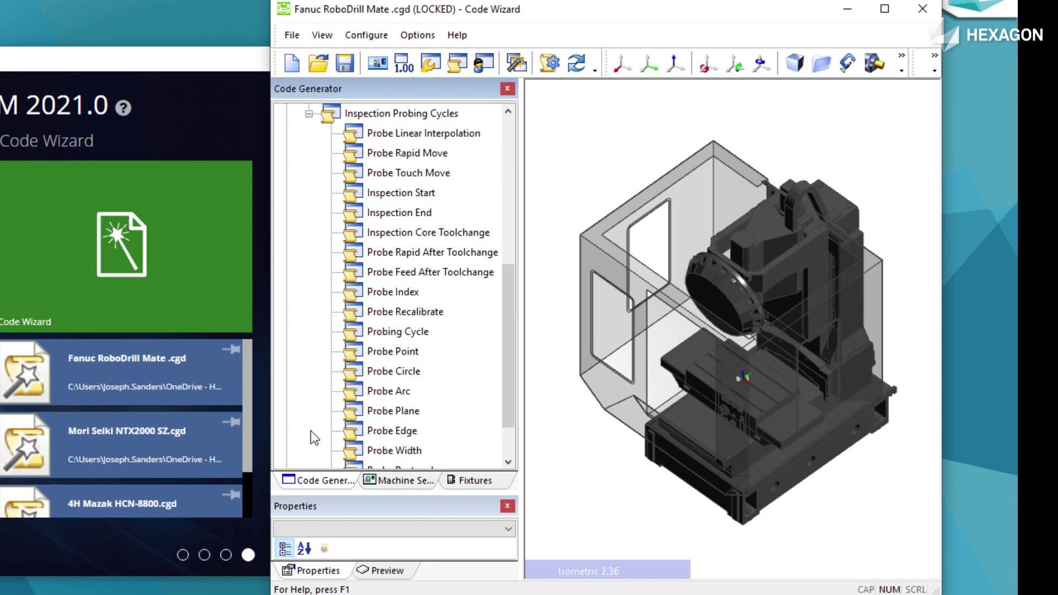
pyautogui.doubleClick(406, 372)
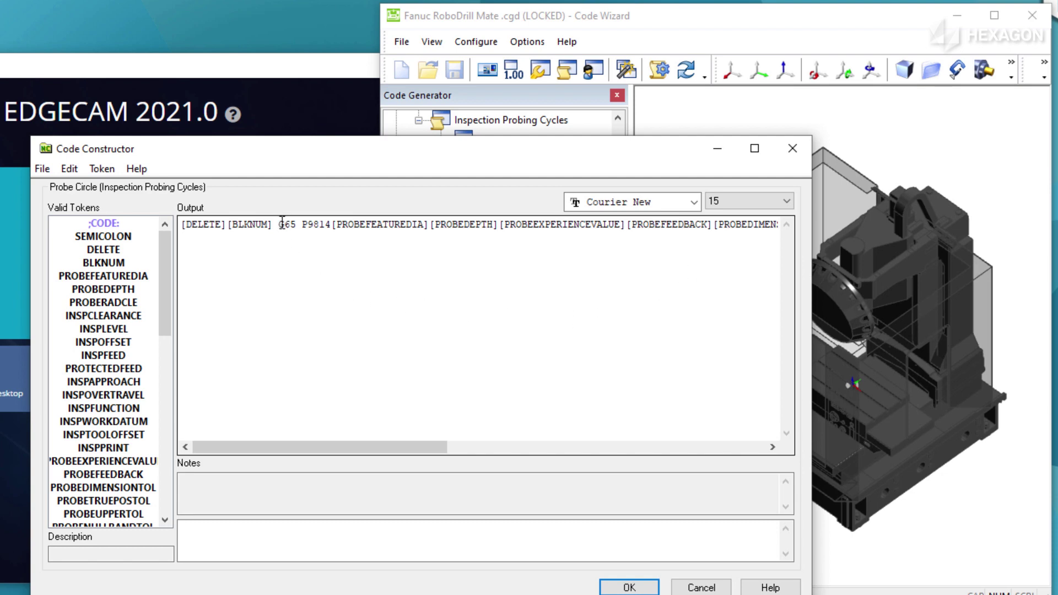
pyautogui.moveTo(279, 225); pyautogui.dragTo(332, 226)
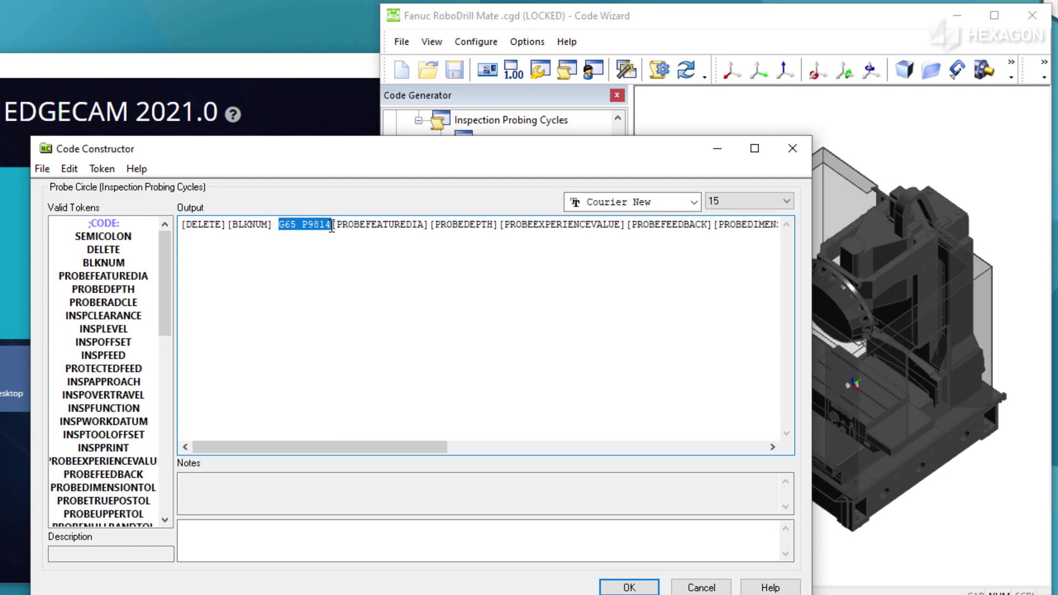
pyautogui.click(332, 225)
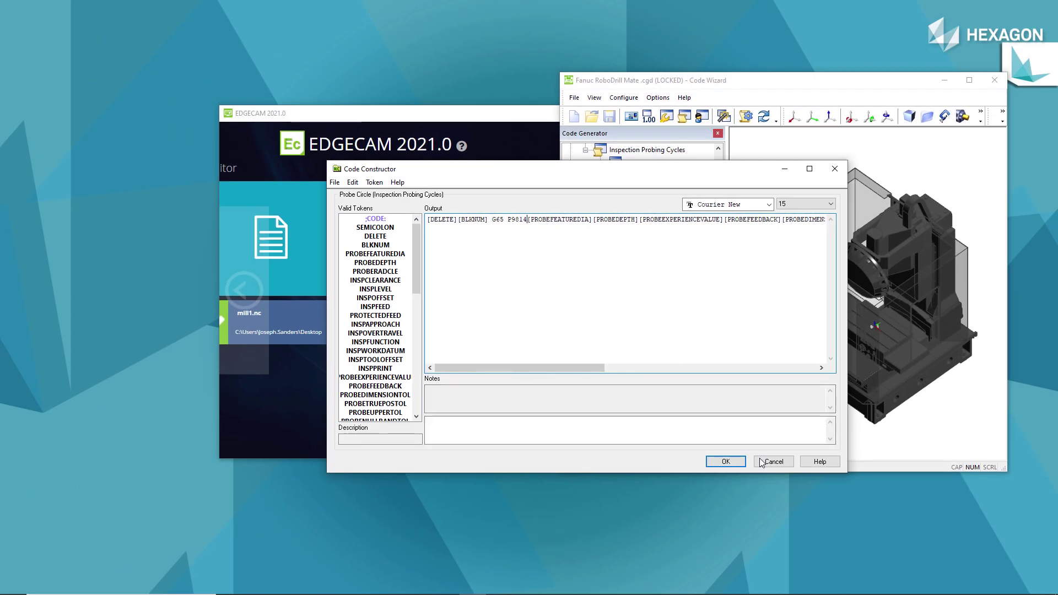
pyautogui.click(774, 462)
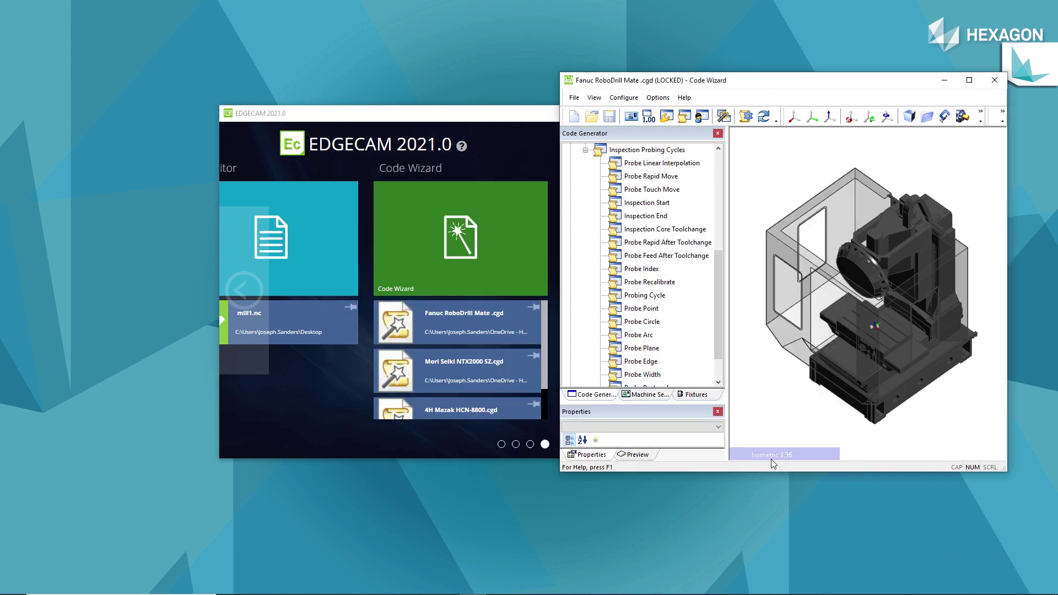